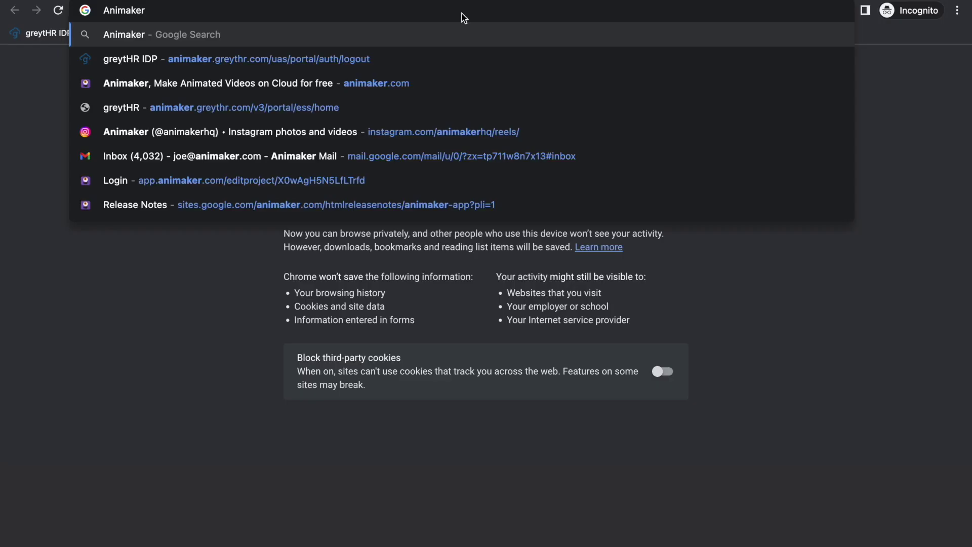
Search Google for Animaker from the Chrome address bar
key("Return")
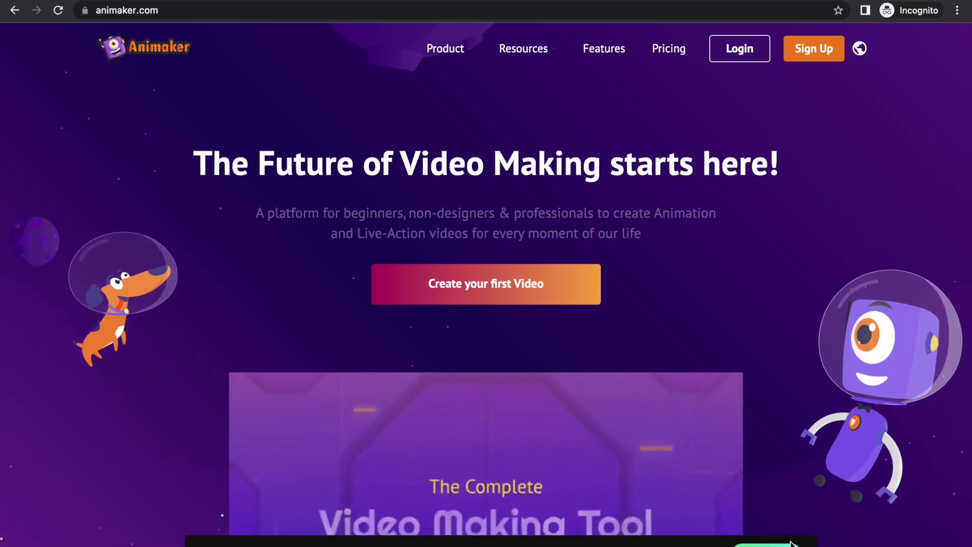
Sign in through 'Create your first Video' and browse the dashboard's template rows
left_click(516, 296)
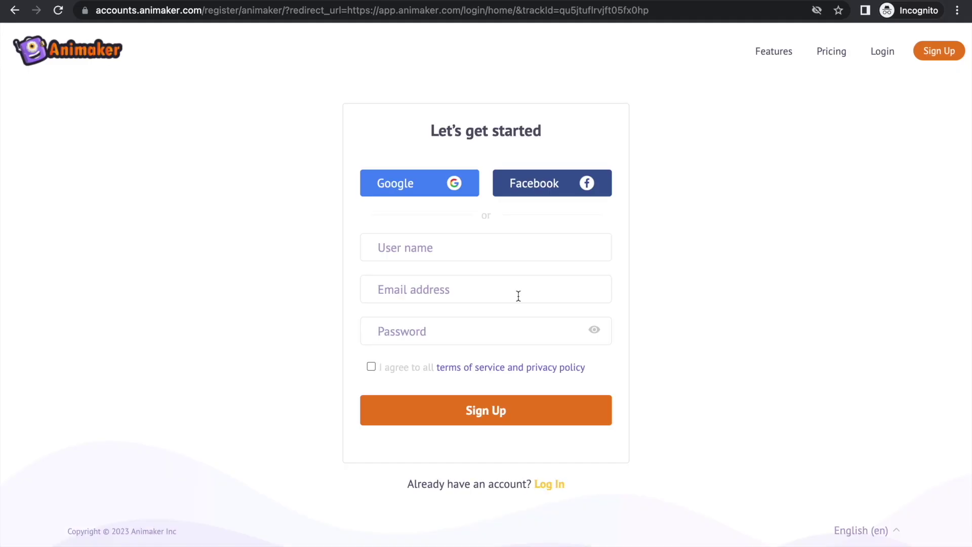
scroll(767, 318, "down", 3)
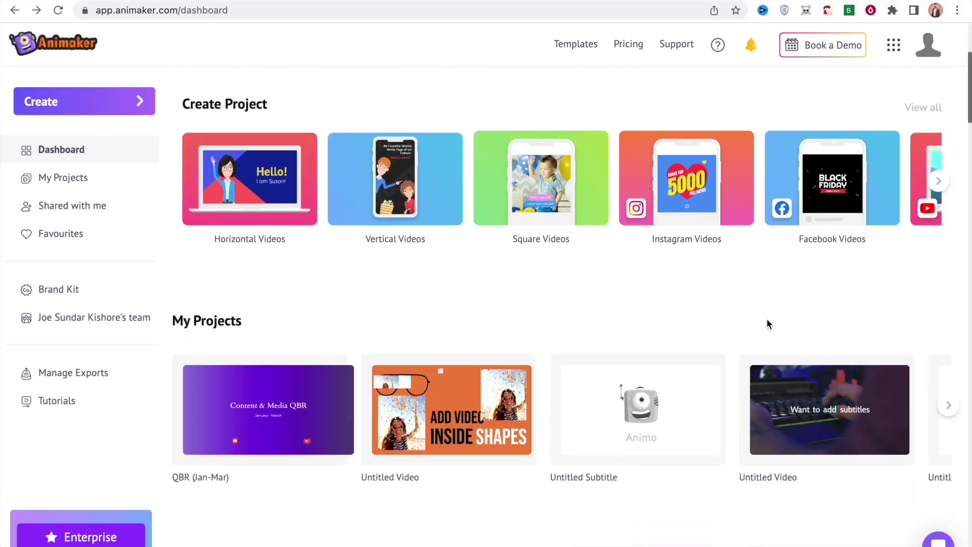
scroll(766, 319, "down", 2)
scroll(766, 320, "down", 3)
scroll(766, 319, "down", 1)
scroll(767, 320, "down", 2)
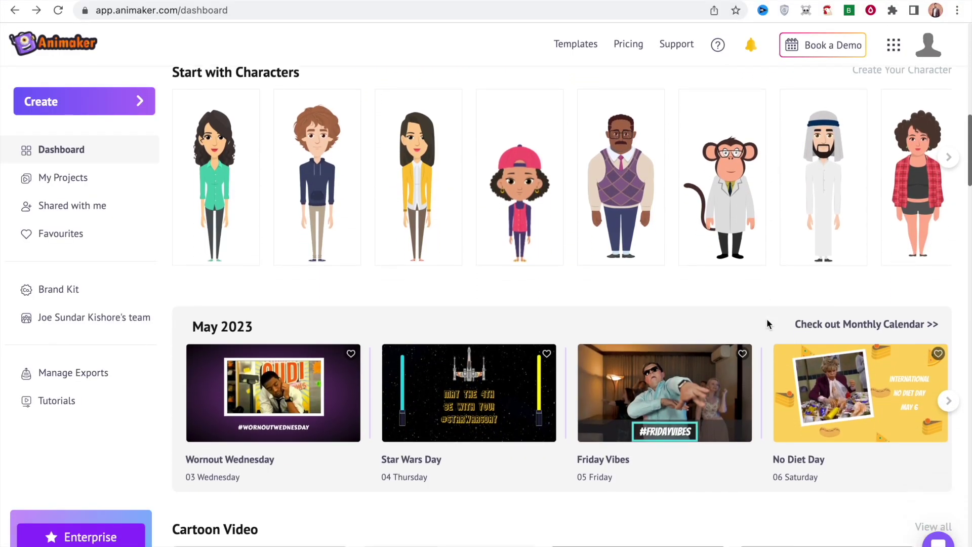
scroll(767, 320, "down", 1)
scroll(766, 318, "down", 2)
scroll(767, 319, "down", 1)
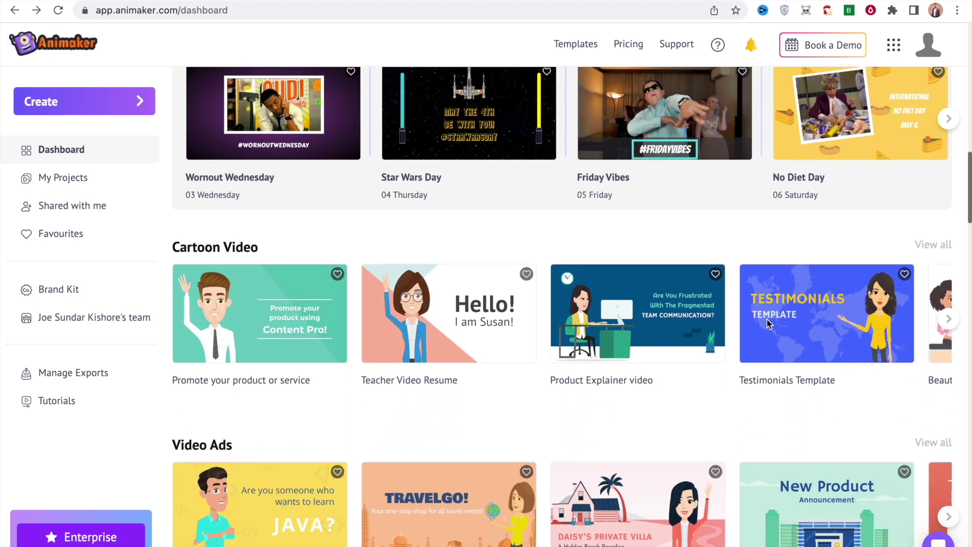
scroll(767, 324, "down", 2)
scroll(767, 324, "down", 2)
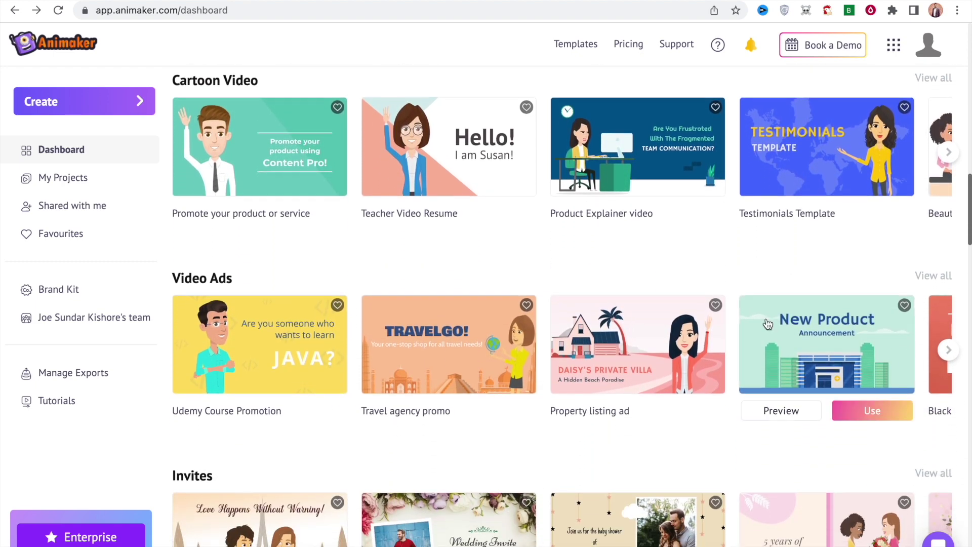
scroll(768, 324, "down", 2)
scroll(767, 325, "down", 1)
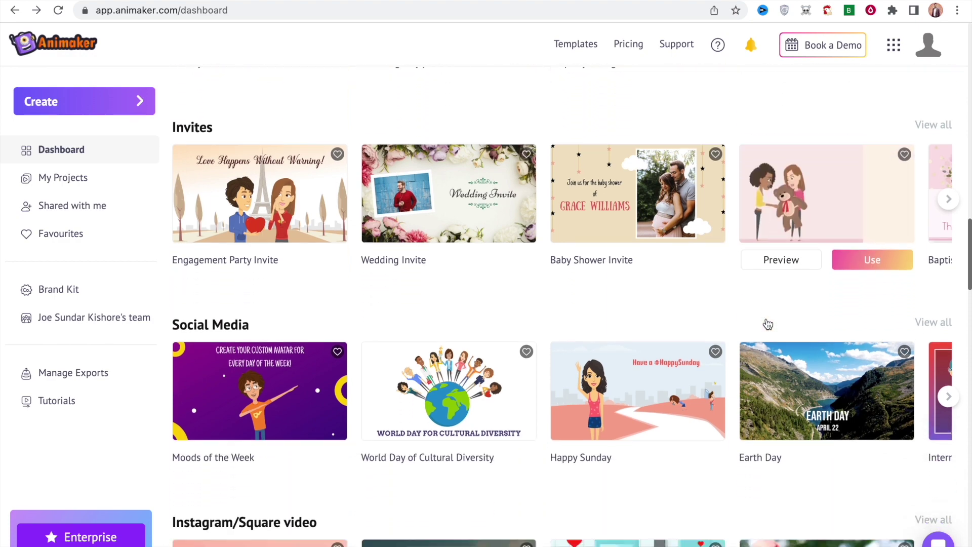
scroll(768, 324, "down", 1)
scroll(767, 325, "down", 1)
scroll(767, 324, "down", 2)
scroll(767, 324, "down", 1)
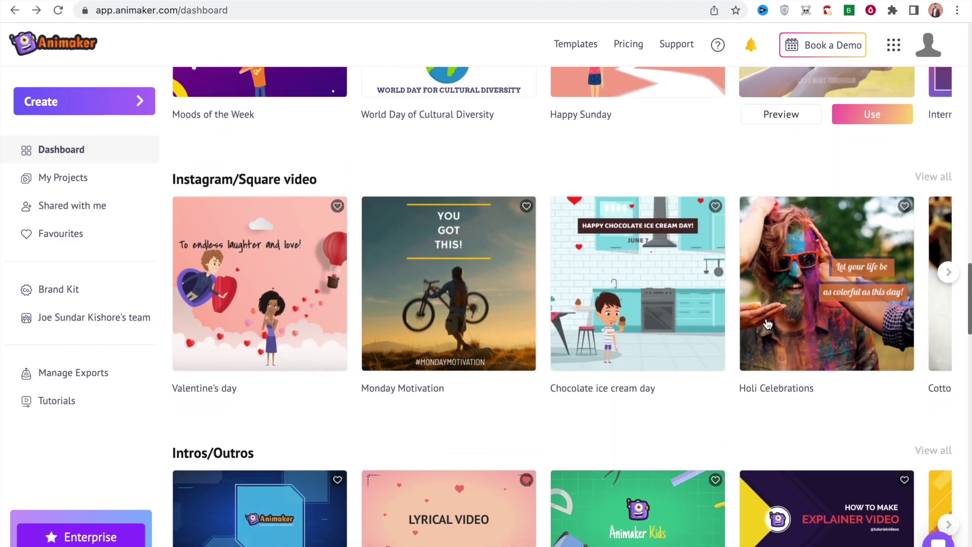
scroll(767, 324, "up", 1)
scroll(767, 325, "up", 2)
scroll(766, 318, "up", 5)
scroll(766, 318, "up", 6)
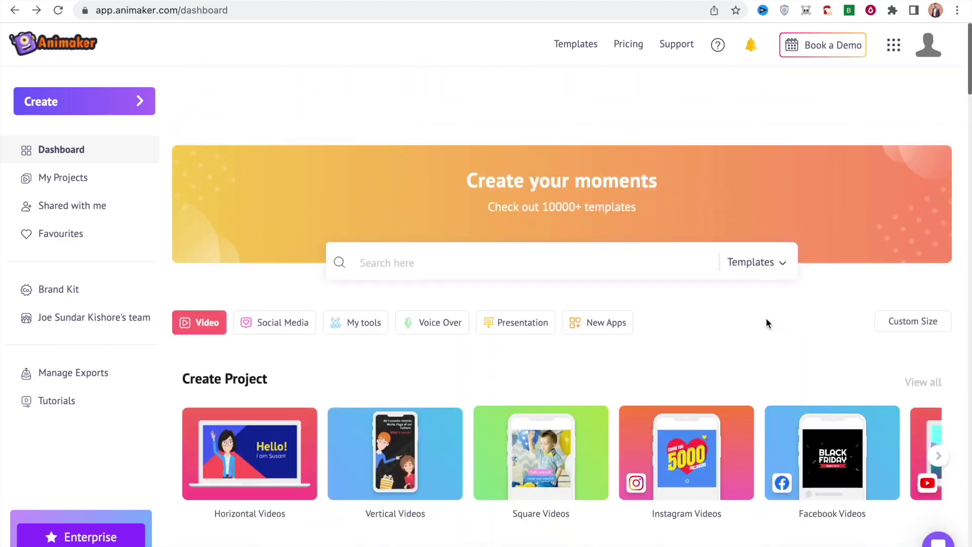
left_click(142, 107)
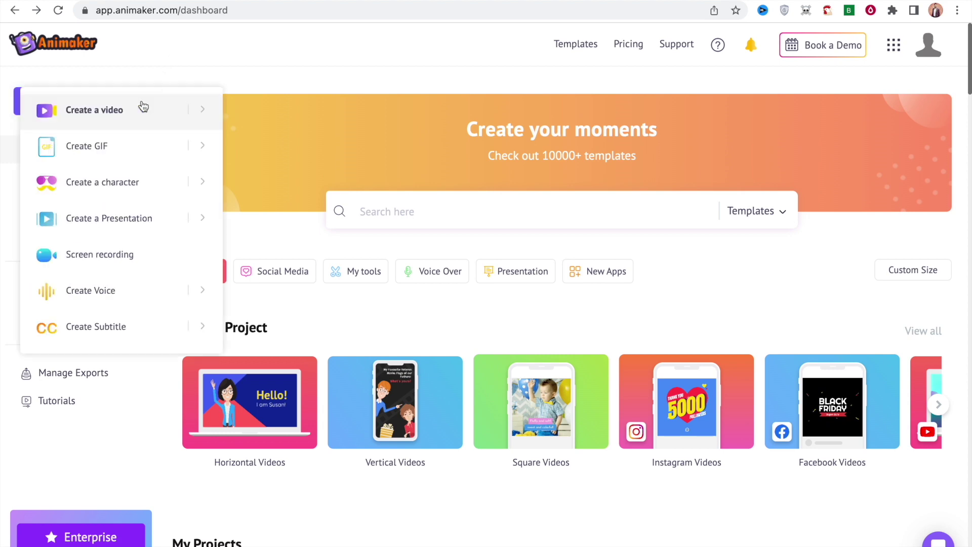
Create a new video from a Blank Page
left_click(201, 112)
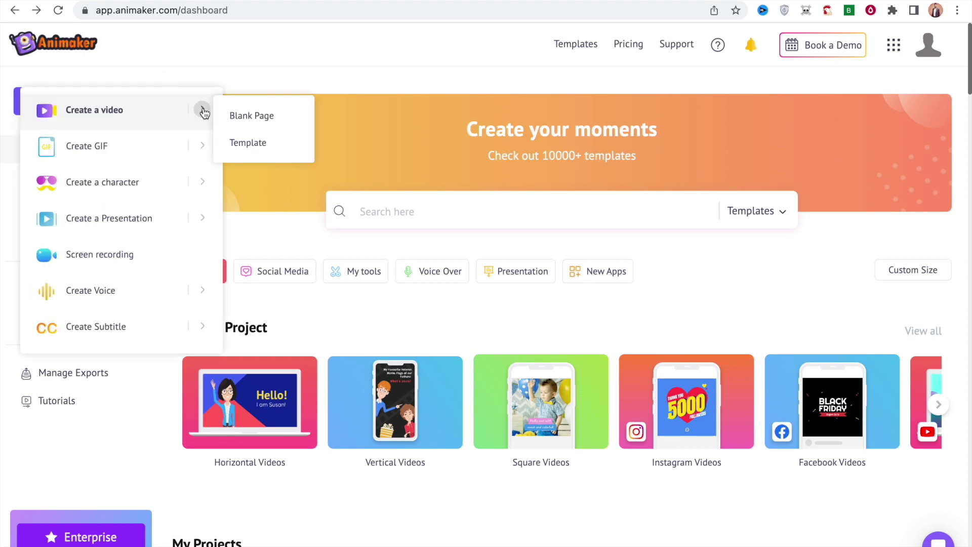
left_click(254, 117)
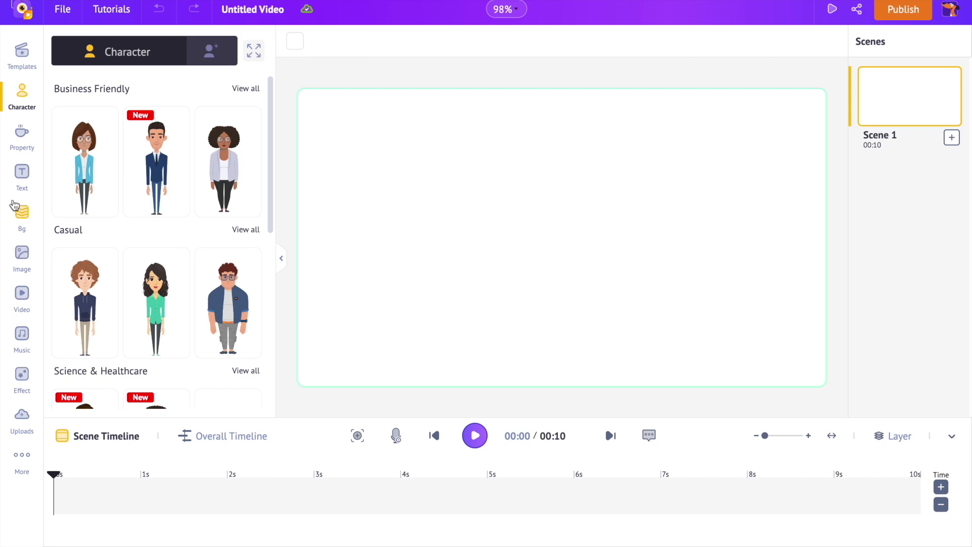
Upload the video file from the Desktop into the Uploads library
left_click(21, 413)
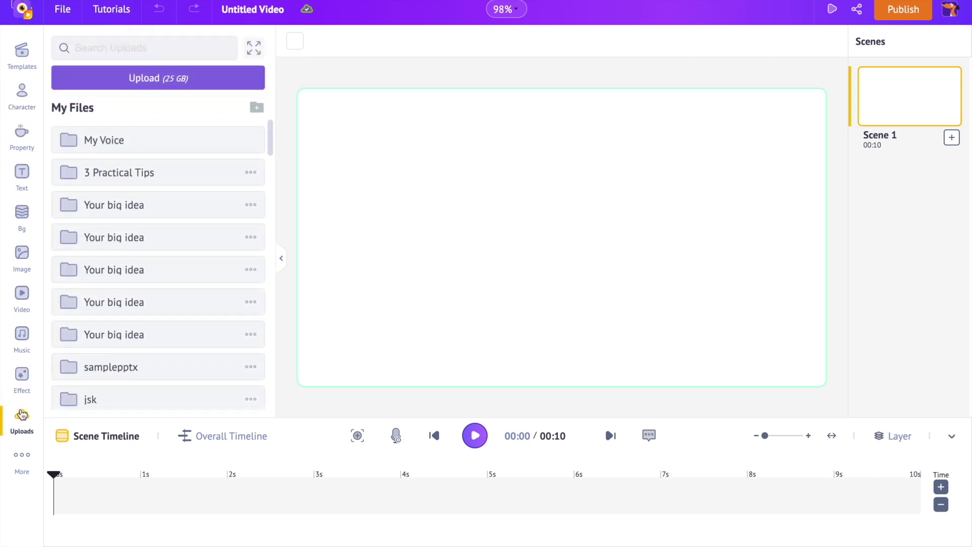
left_click(168, 81)
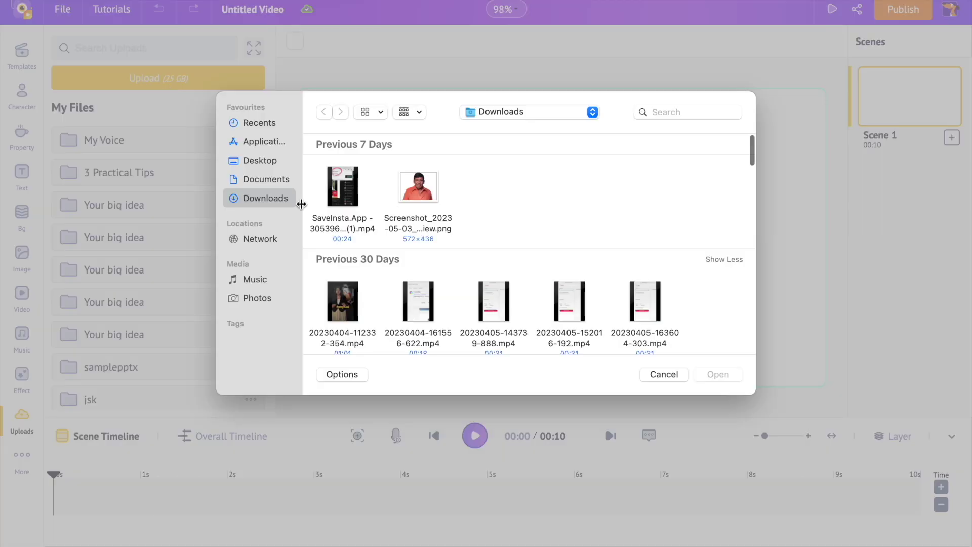
left_click(261, 160)
scroll(448, 236, "down", 3)
left_click(705, 378)
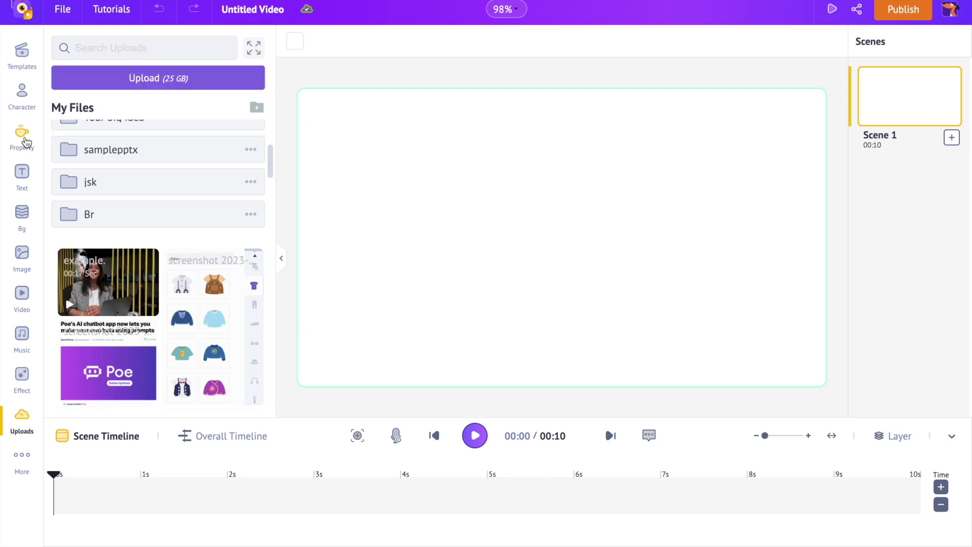
left_click(26, 142)
scroll(135, 188, "down", 2)
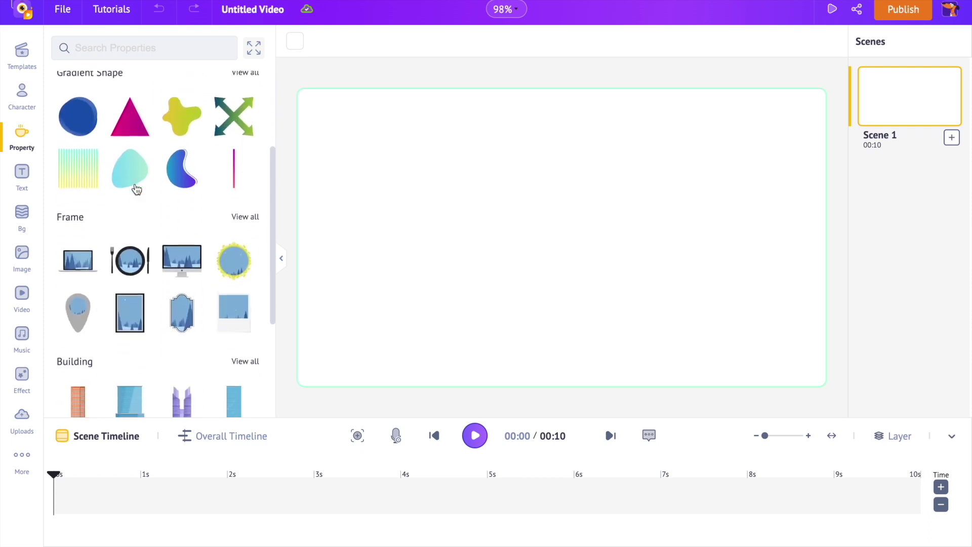
Show every frame shape in the Property library with View all
left_click(245, 208)
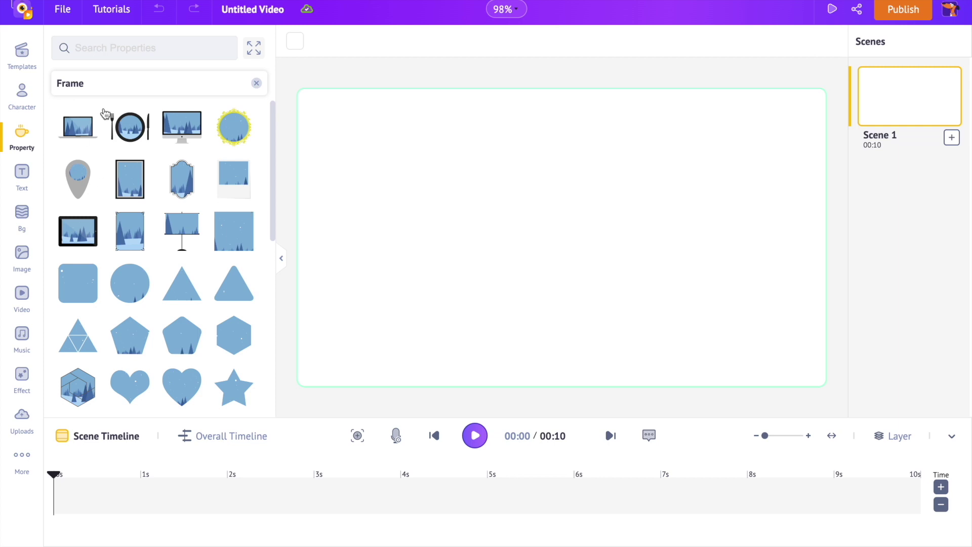
scroll(186, 242, "down", 2)
scroll(187, 241, "down", 3)
scroll(186, 241, "down", 2)
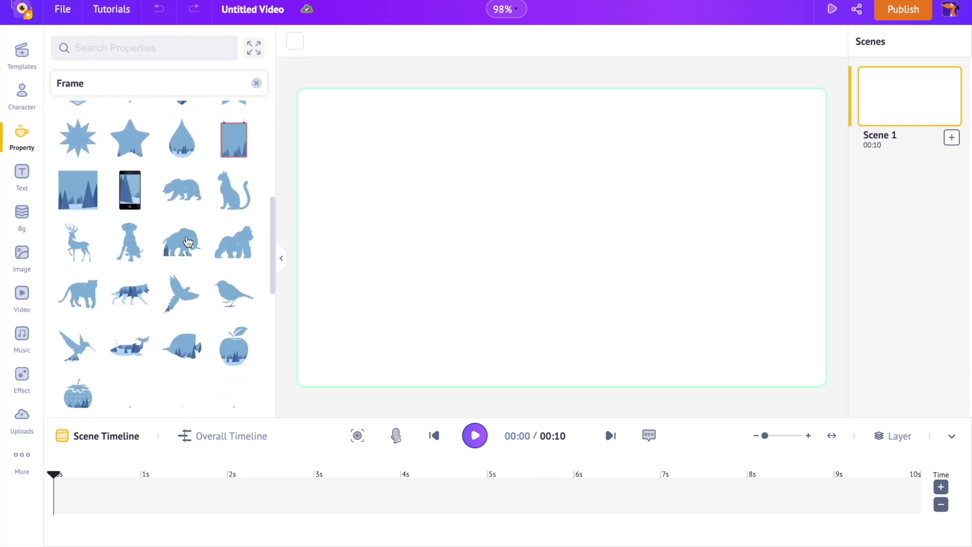
scroll(186, 241, "down", 4)
scroll(188, 242, "down", 2)
scroll(187, 242, "down", 3)
scroll(187, 242, "down", 2)
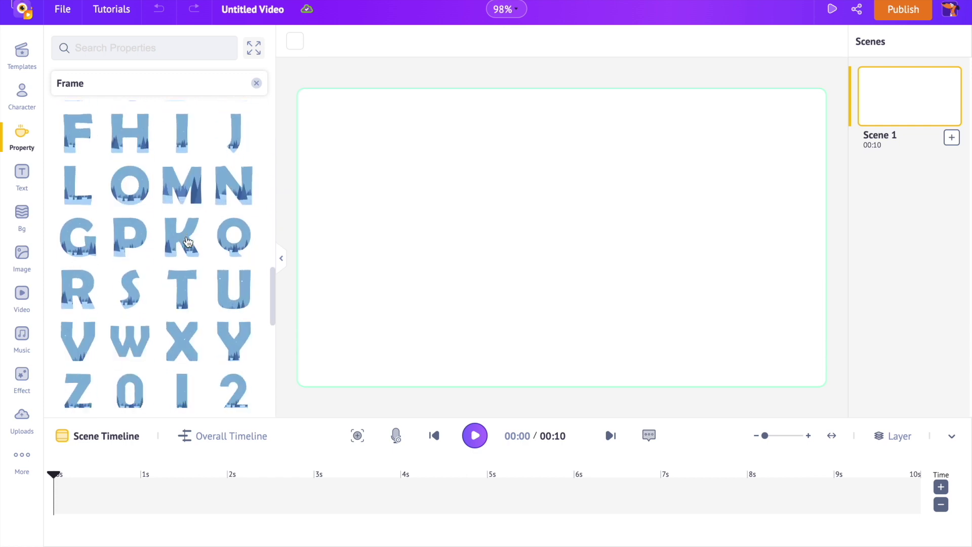
scroll(187, 242, "down", 5)
scroll(188, 242, "down", 2)
scroll(187, 242, "down", 4)
scroll(188, 241, "down", 4)
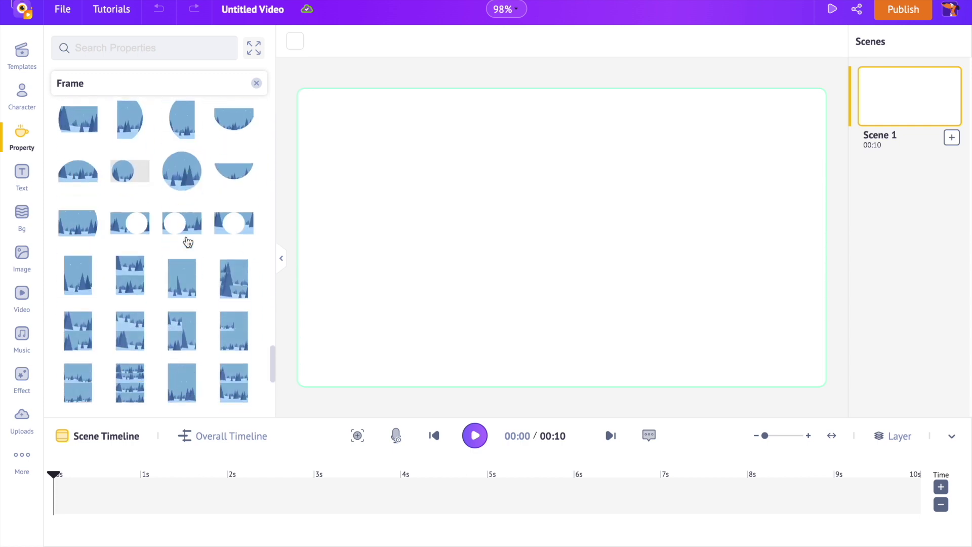
scroll(187, 242, "down", 3)
scroll(188, 242, "down", 1)
scroll(188, 241, "down", 3)
scroll(188, 242, "up", 1)
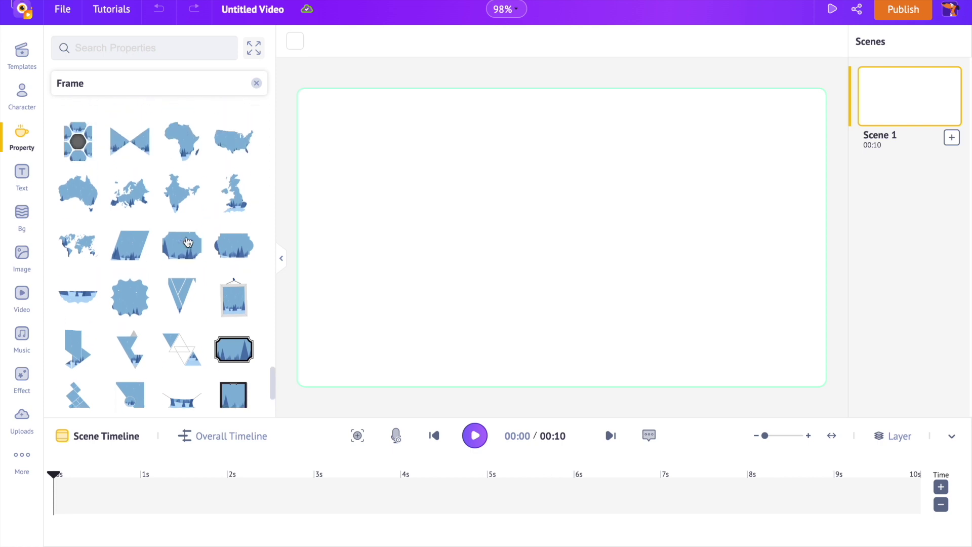
scroll(201, 195, "down", 1)
scroll(196, 217, "up", 3)
scroll(196, 217, "up", 15)
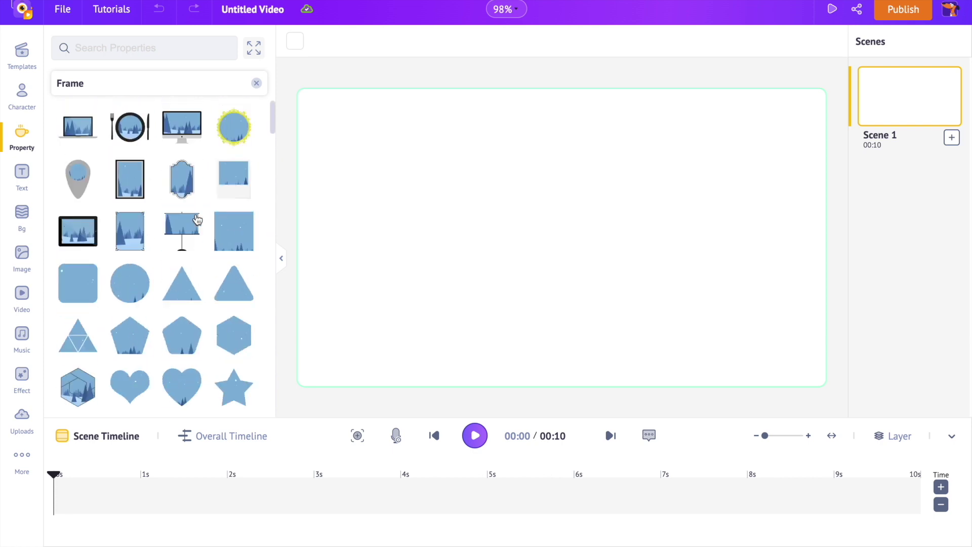
Add a shrunken circle frame on the right and drop the uploaded video into it
left_click(133, 288)
mouse_move(693, 372)
left_mouse_down()
mouse_move(603, 296)
mouse_move(722, 287)
left_mouse_up()
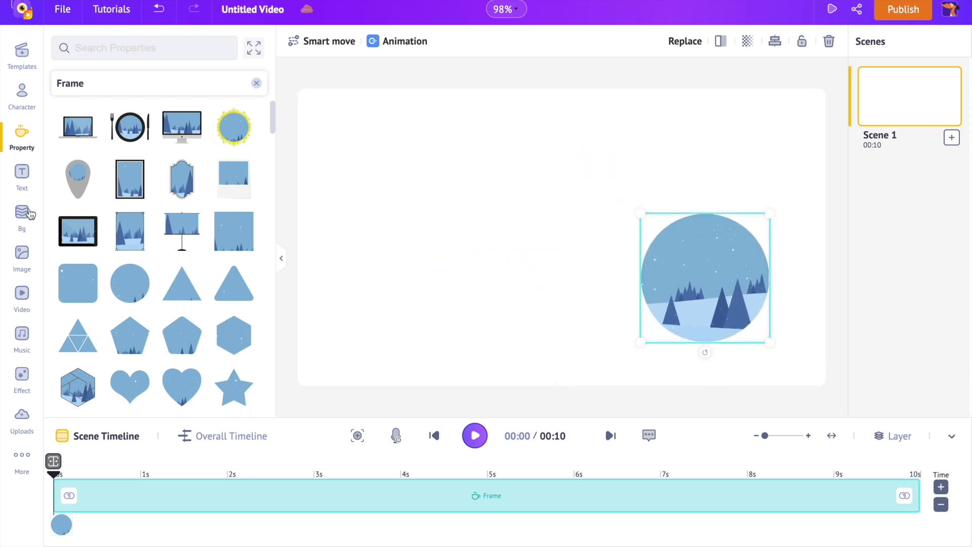
left_click(23, 424)
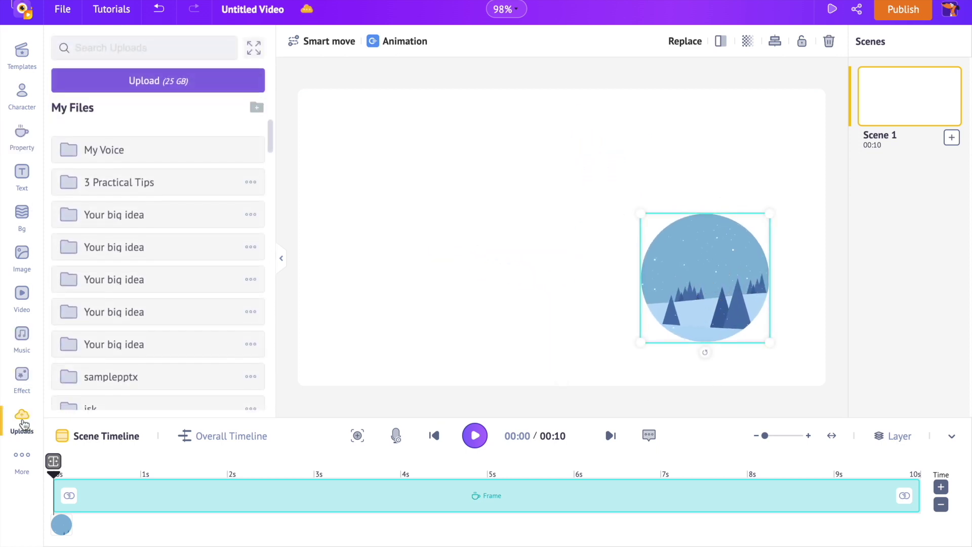
scroll(135, 280, "down", 3)
scroll(137, 280, "down", 3)
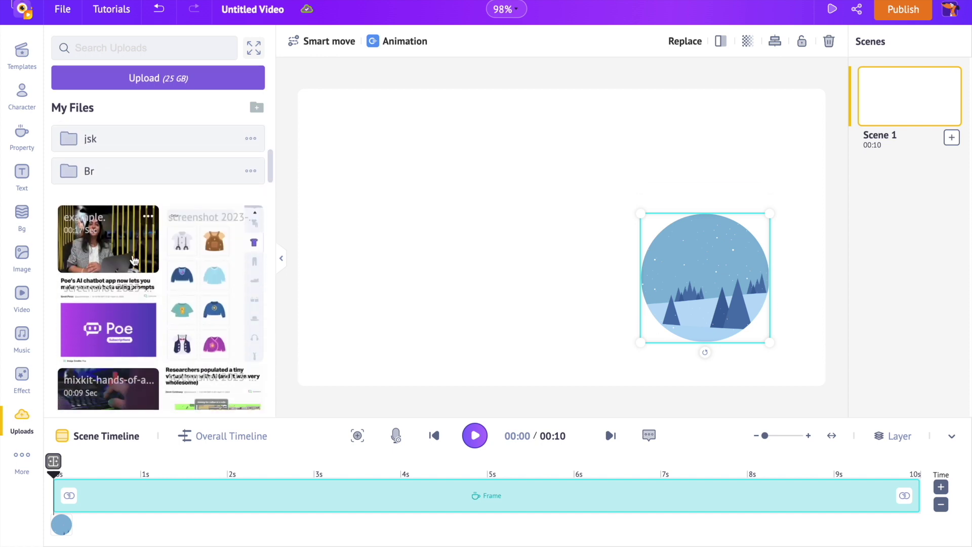
left_click_drag(127, 247, 710, 282)
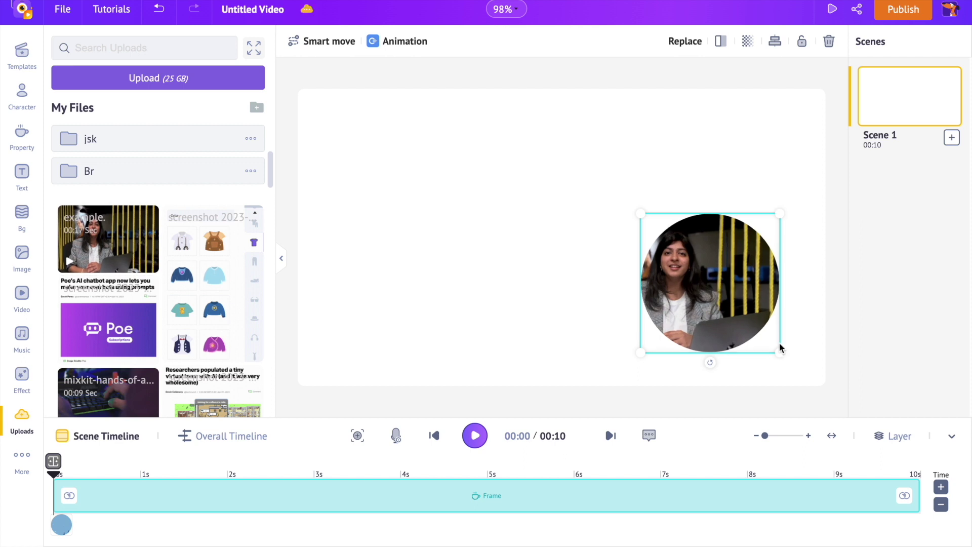
Reposition the video inside the circle frame and apply the placement
double_click(715, 298)
left_click_drag(712, 295, 750, 292)
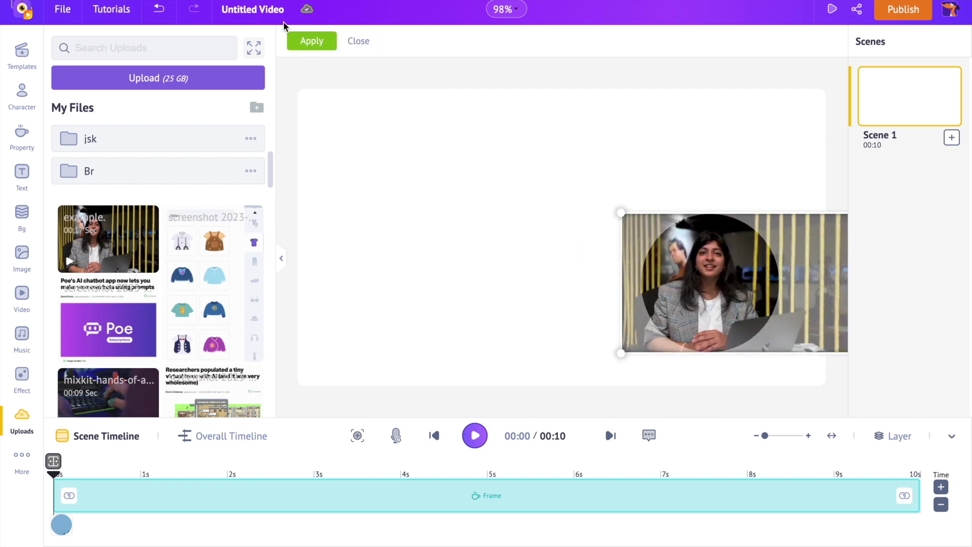
left_click(312, 43)
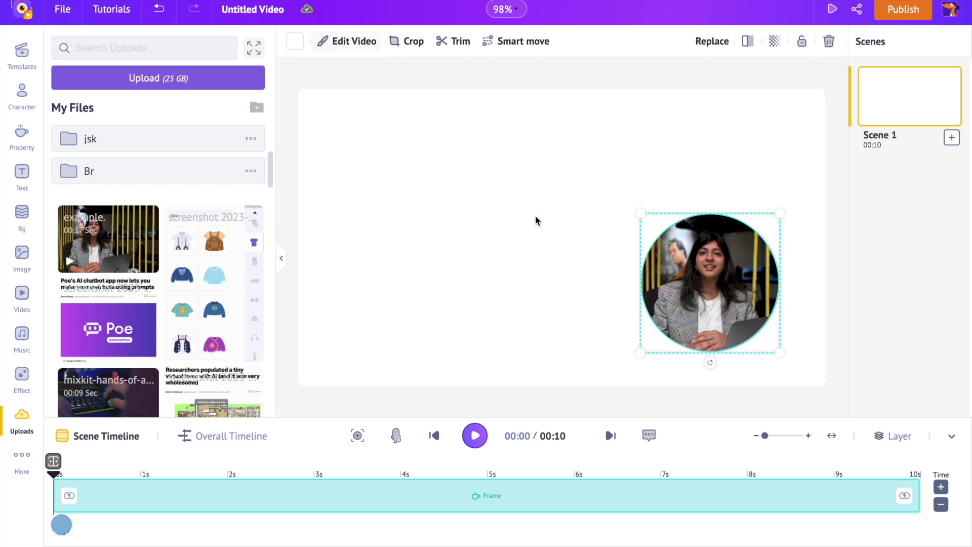
Shrink the circle video frame slightly and move it down and right
left_click(519, 269)
left_click(729, 327)
left_click_drag(782, 351, 772, 350)
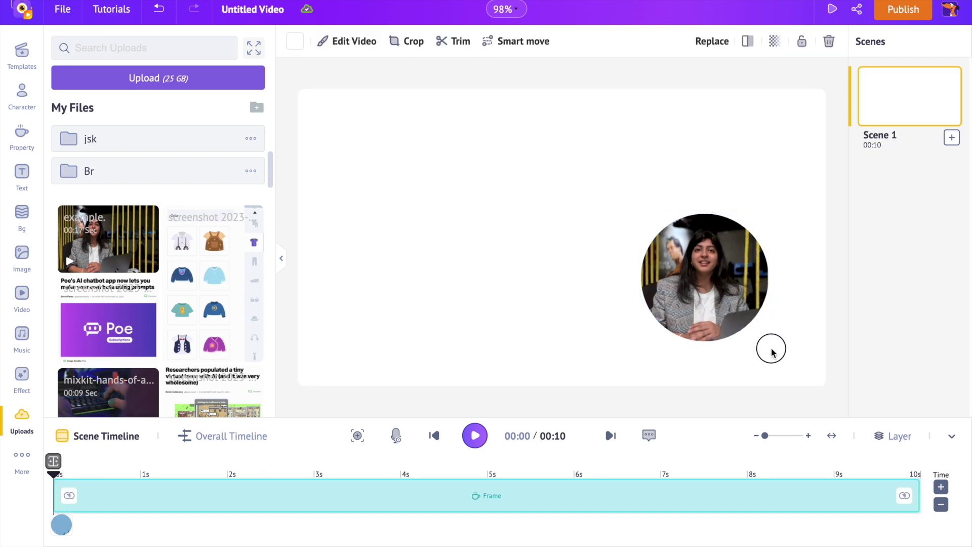
left_click_drag(710, 299, 735, 319)
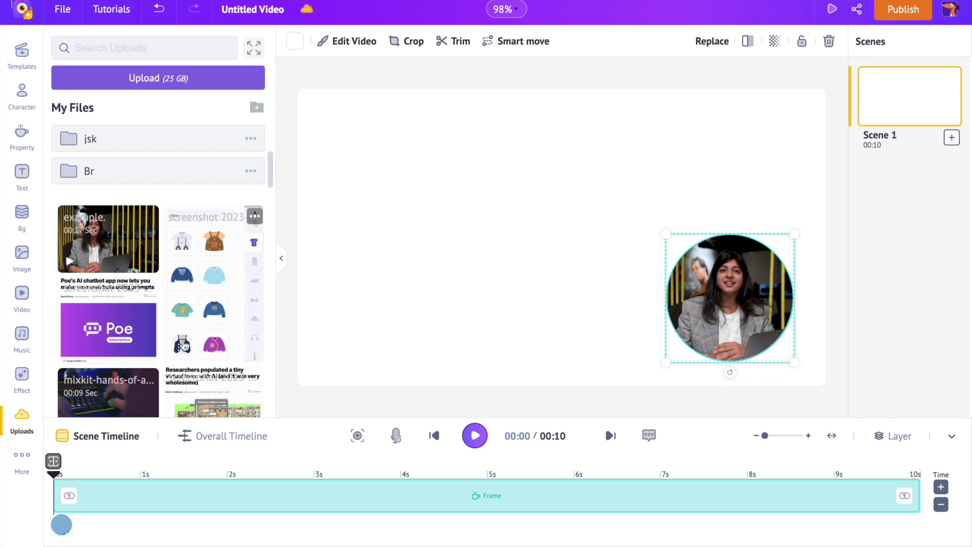
scroll(182, 346, "down", 5)
scroll(179, 348, "down", 5)
scroll(174, 351, "down", 5)
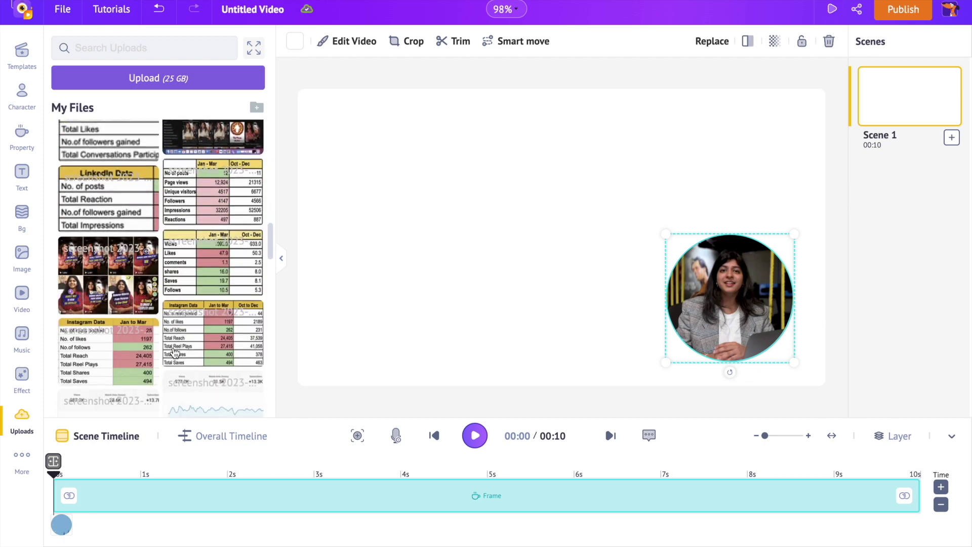
scroll(174, 352, "down", 5)
scroll(174, 351, "down", 5)
scroll(174, 352, "down", 5)
scroll(174, 352, "down", 3)
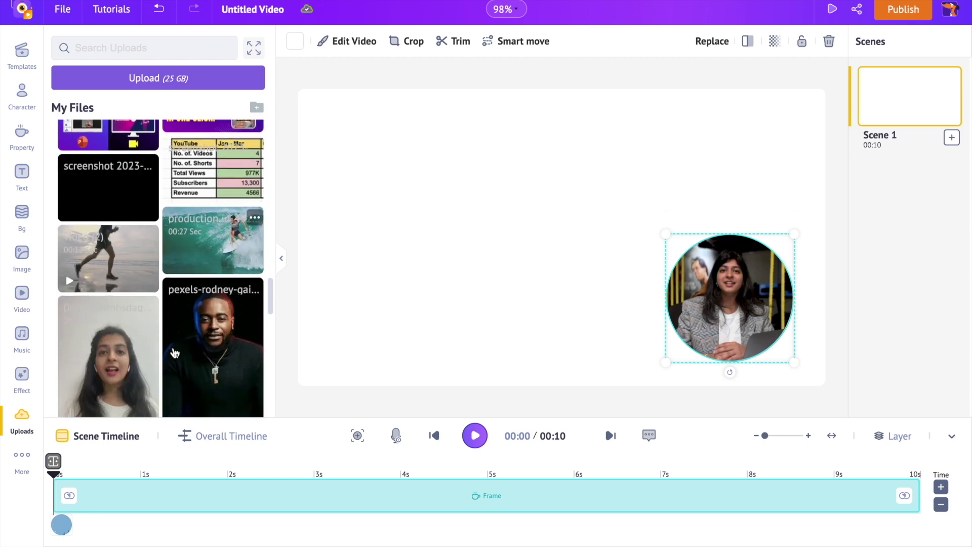
scroll(174, 354, "down", 5)
scroll(187, 323, "down", 3)
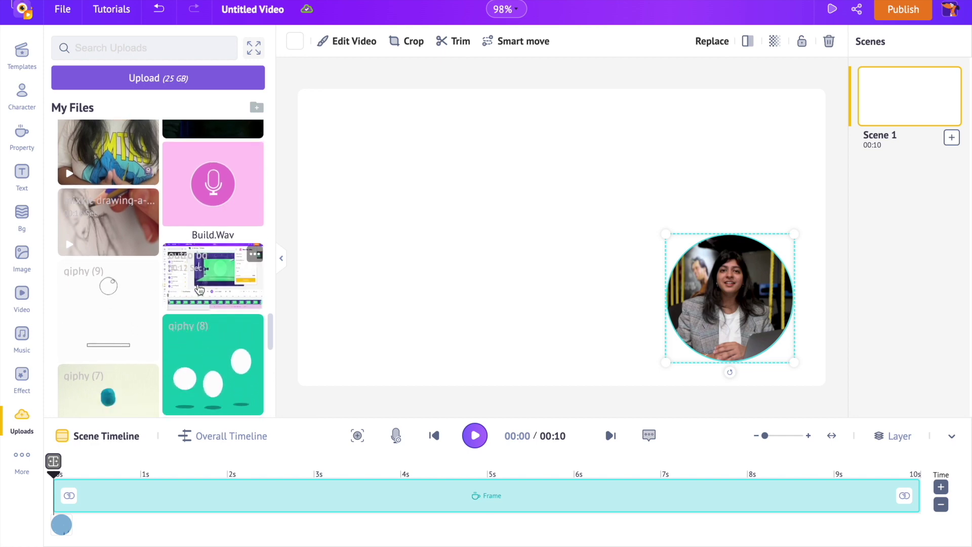
Add the screen-recording video, select its round webcam overlay, and play then pause the preview
left_click(207, 282)
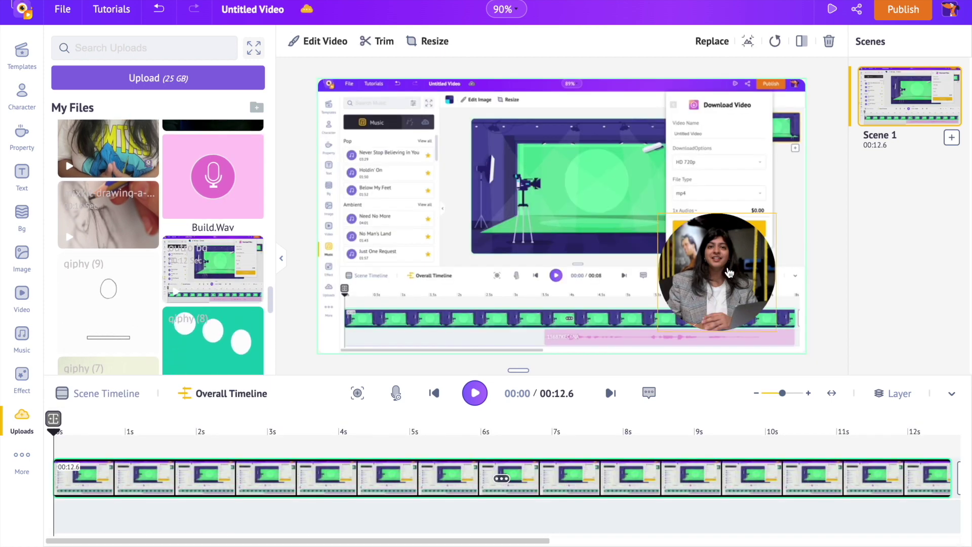
left_click(733, 281)
left_click(475, 393)
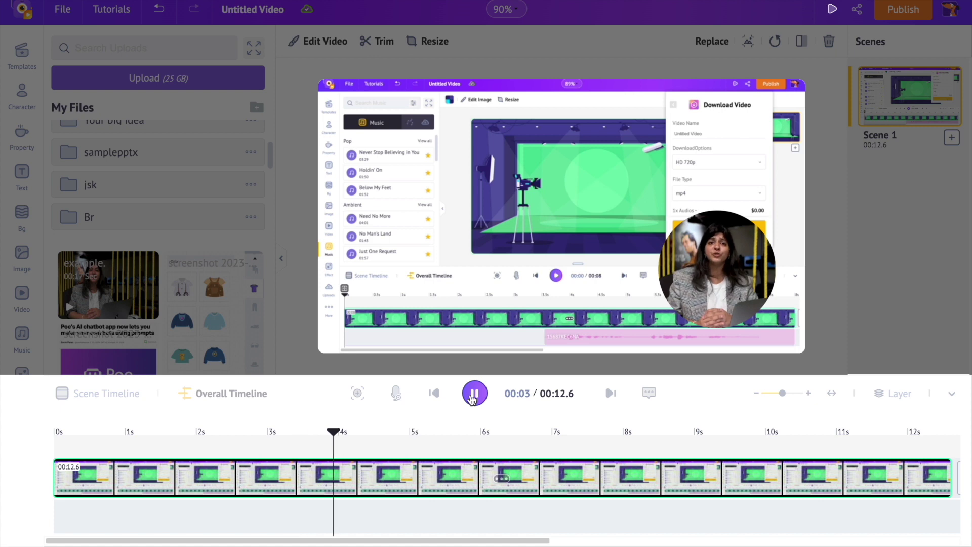
left_click(474, 393)
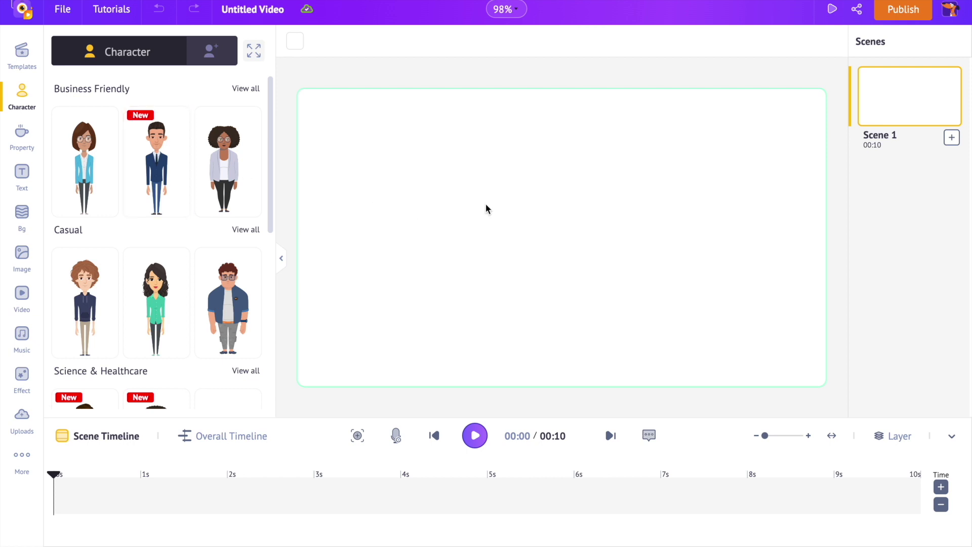
Expand the Property library's full Frame list to reach word frames like REBEL
left_click(22, 141)
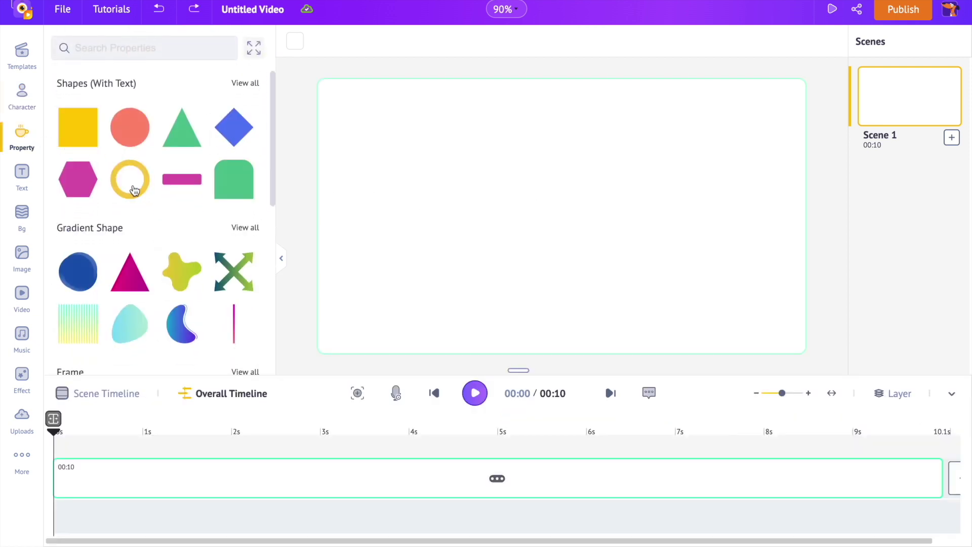
scroll(190, 125, "down", 1)
scroll(190, 125, "down", 3)
left_click(242, 82)
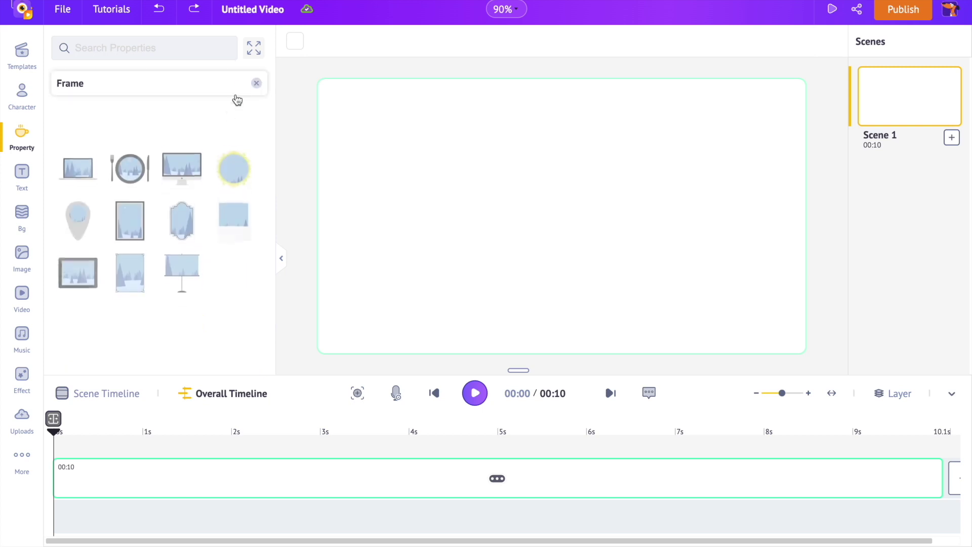
scroll(237, 149, "down", 1)
scroll(228, 150, "down", 5)
scroll(219, 149, "down", 5)
scroll(217, 147, "down", 5)
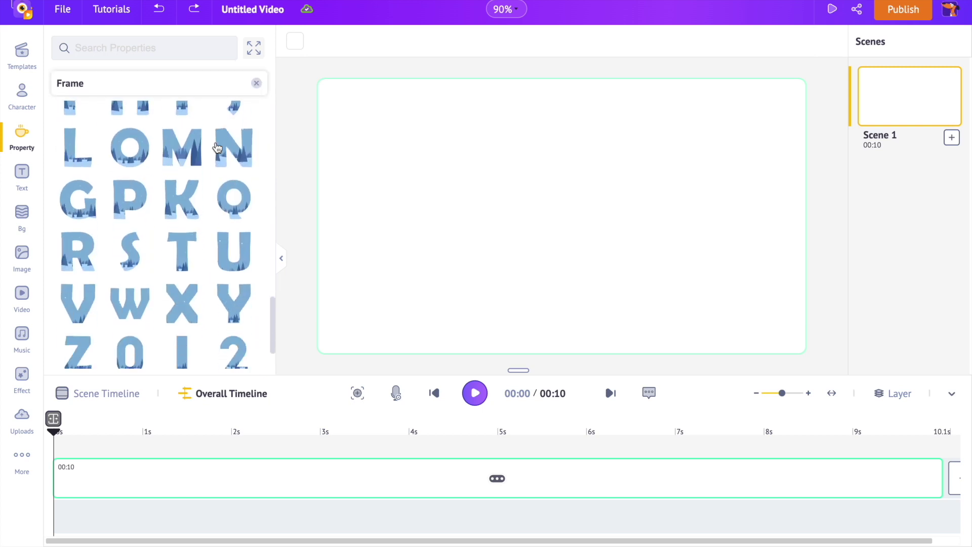
scroll(217, 148, "down", 1)
scroll(218, 147, "down", 3)
scroll(218, 148, "down", 3)
scroll(217, 147, "down", 1)
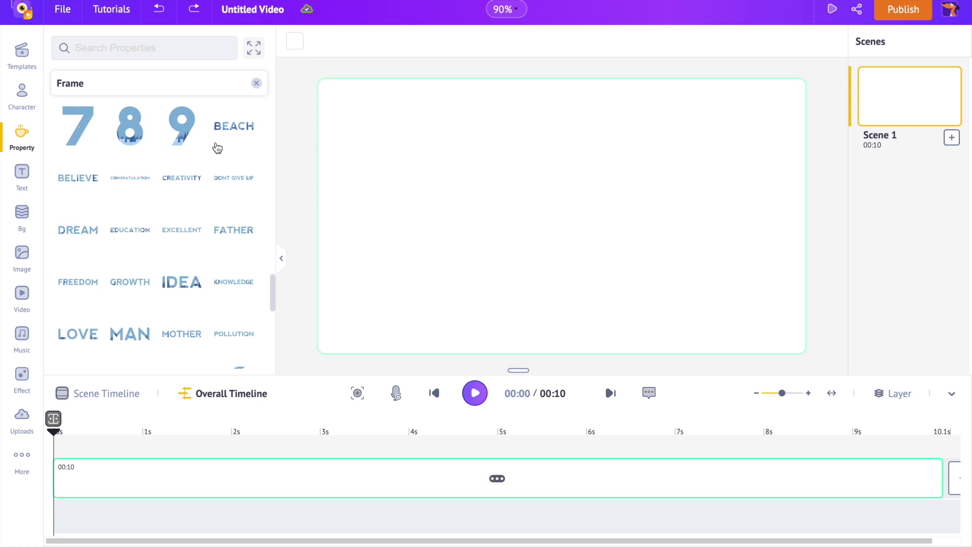
scroll(217, 147, "down", 2)
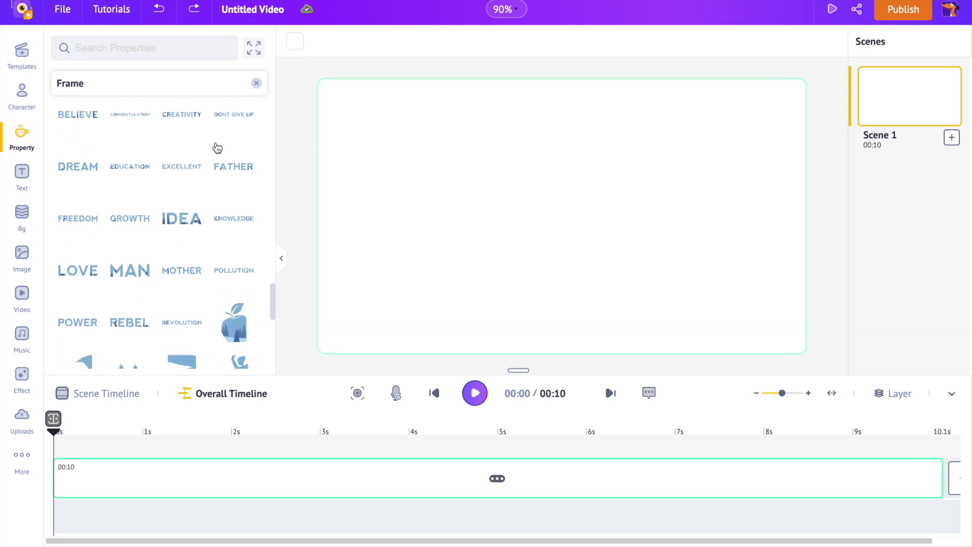
scroll(218, 147, "down", 1)
Add the REBEL word frame and stretch it toward the lower left and upper right
left_click(127, 312)
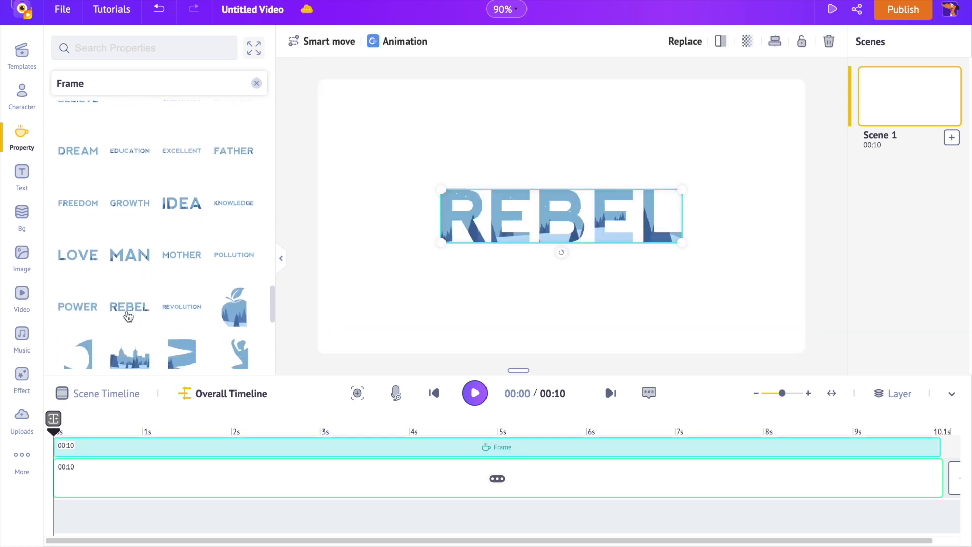
left_click_drag(443, 241, 335, 281)
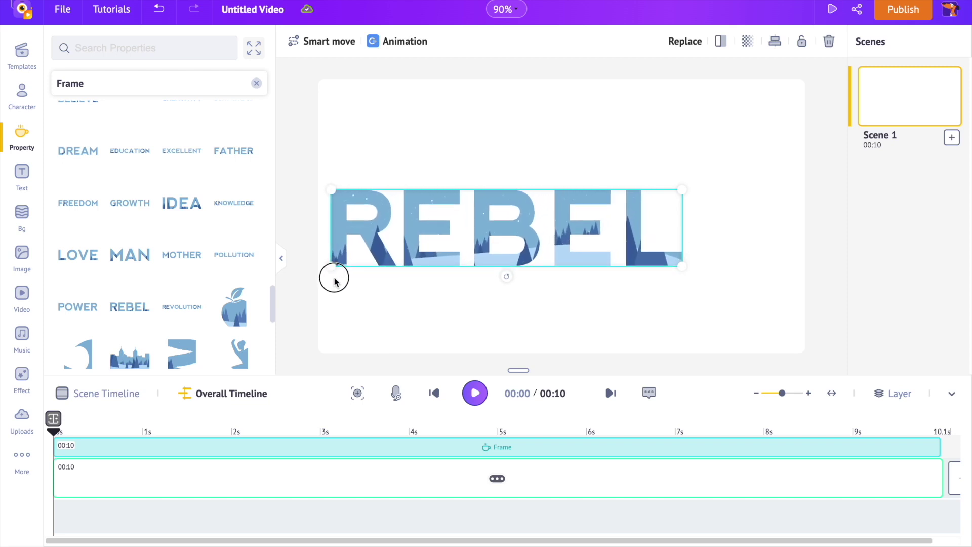
mouse_move(681, 192)
left_mouse_down()
mouse_move(749, 157)
mouse_move(790, 150)
left_mouse_up()
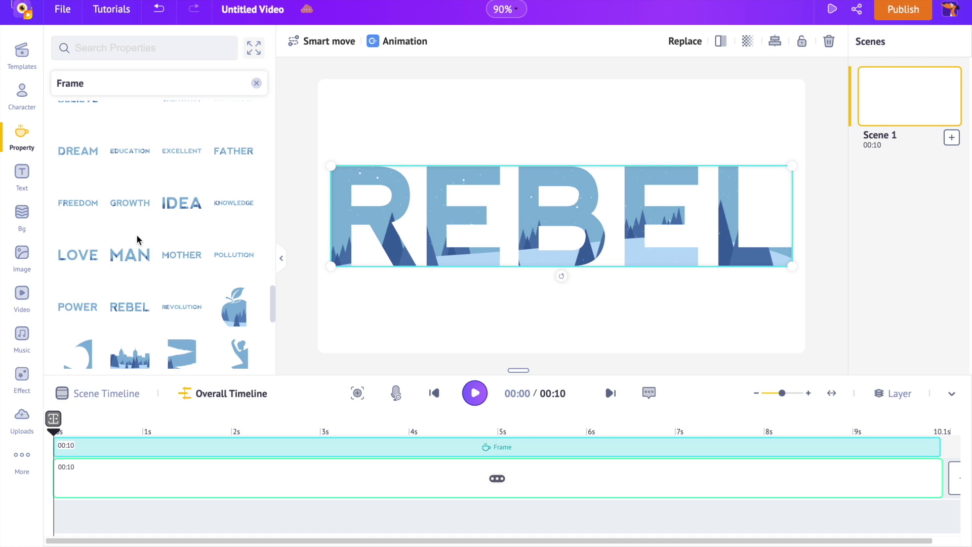
left_click(19, 417)
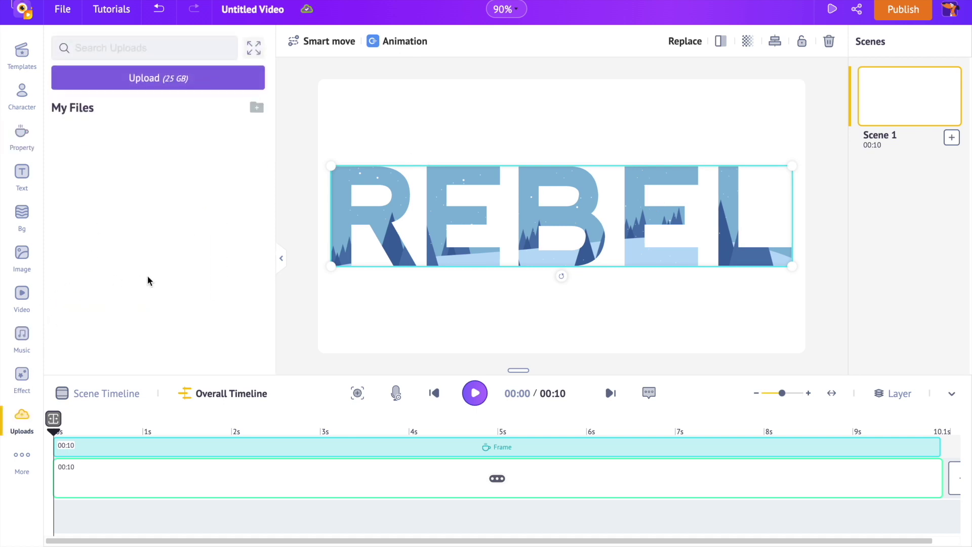
scroll(137, 243, "down", 5)
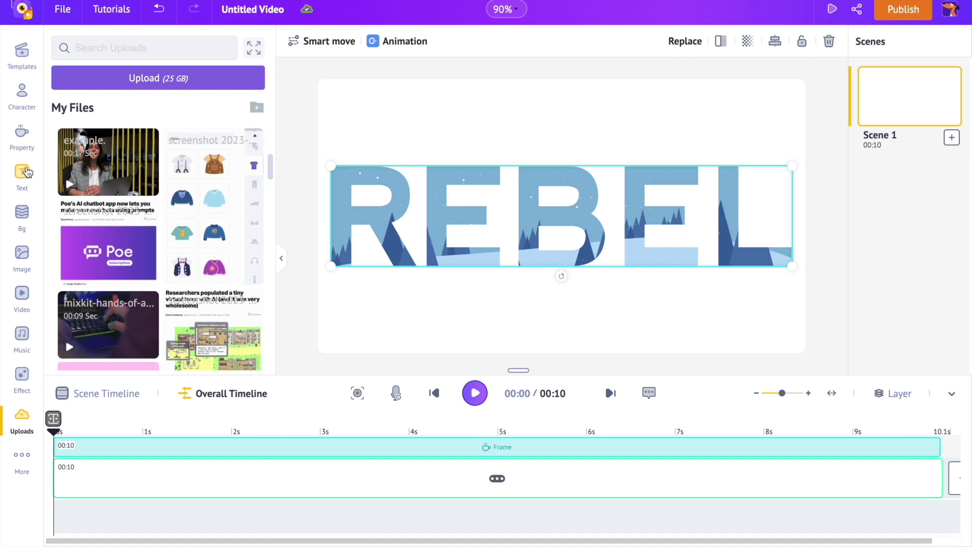
scroll(122, 252, "up", 5)
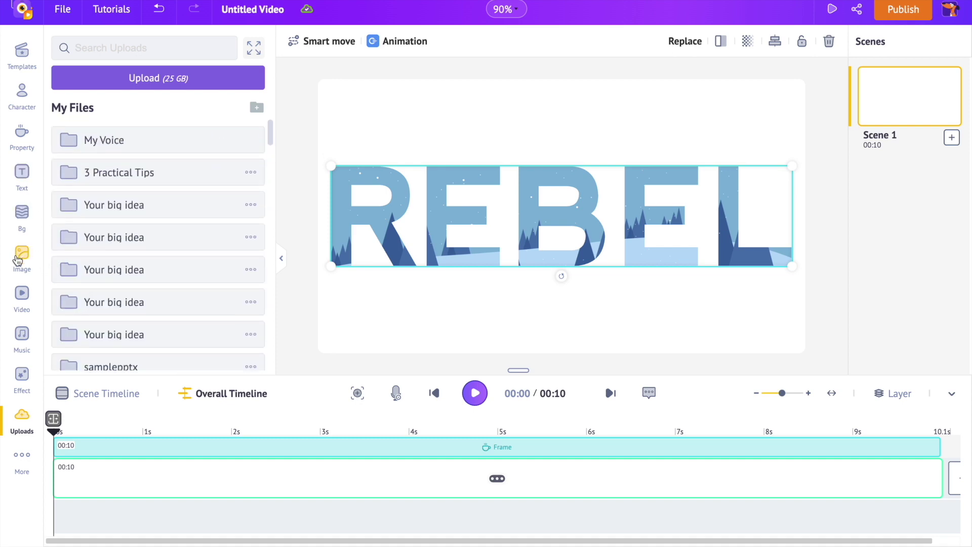
Search stock videos for 'fire', drop a flame clip into REBEL, and preview it
left_click(21, 294)
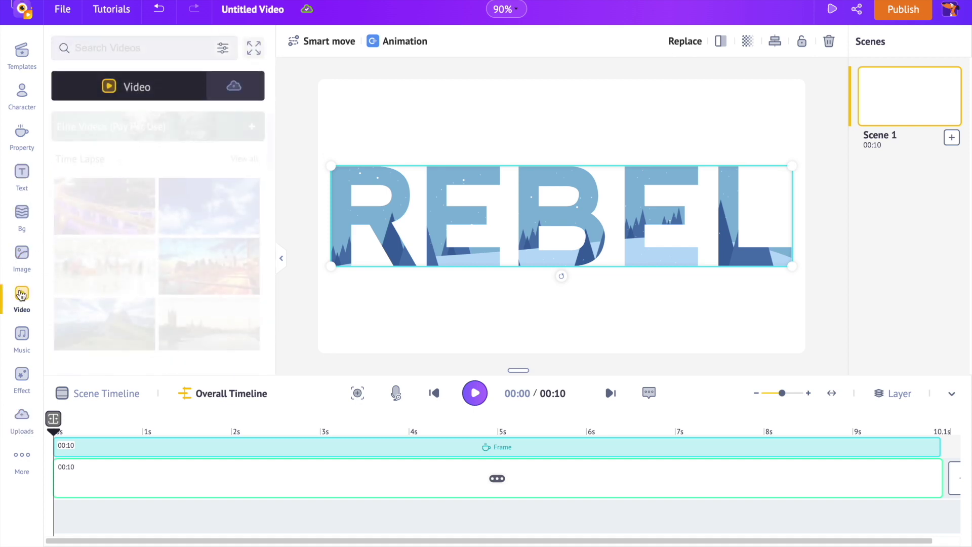
scroll(156, 243, "down", 5)
left_click(137, 48)
type("fire")
key("Return")
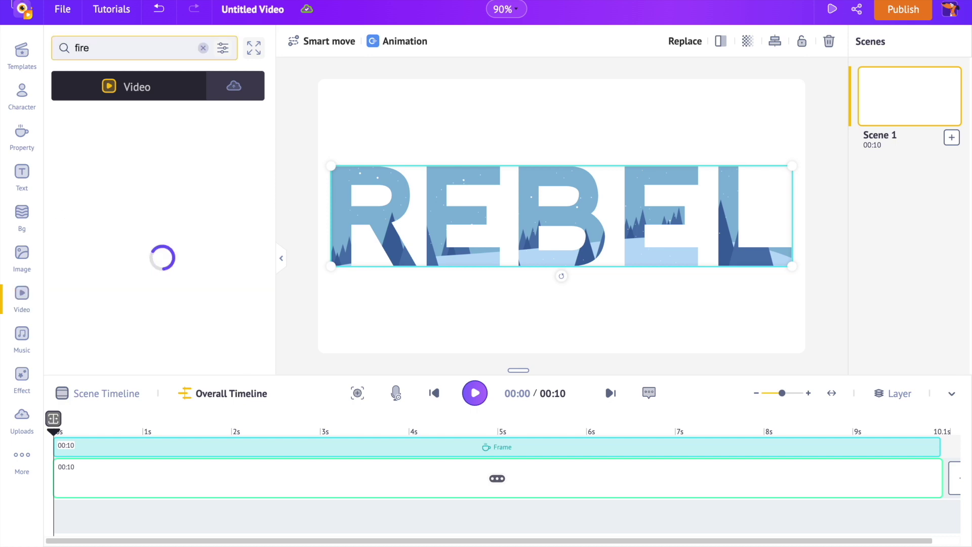
scroll(205, 215, "down", 5)
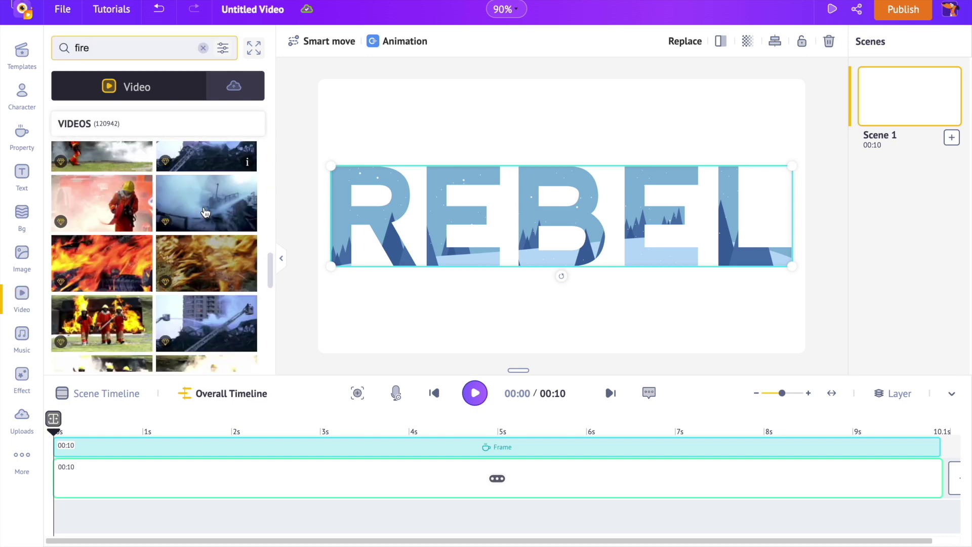
scroll(126, 258, "down", 2)
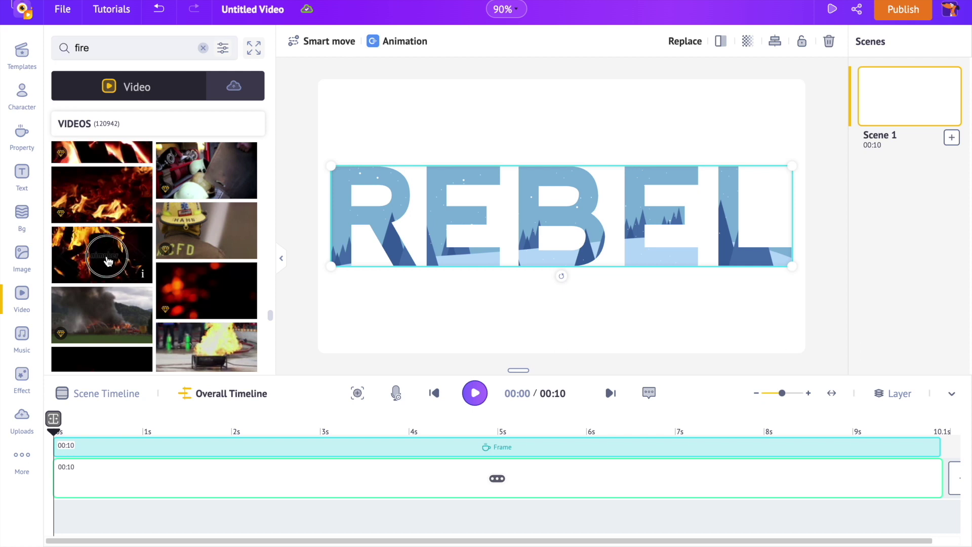
mouse_move(107, 261)
left_mouse_down()
mouse_move(290, 230)
mouse_move(443, 223)
left_mouse_up()
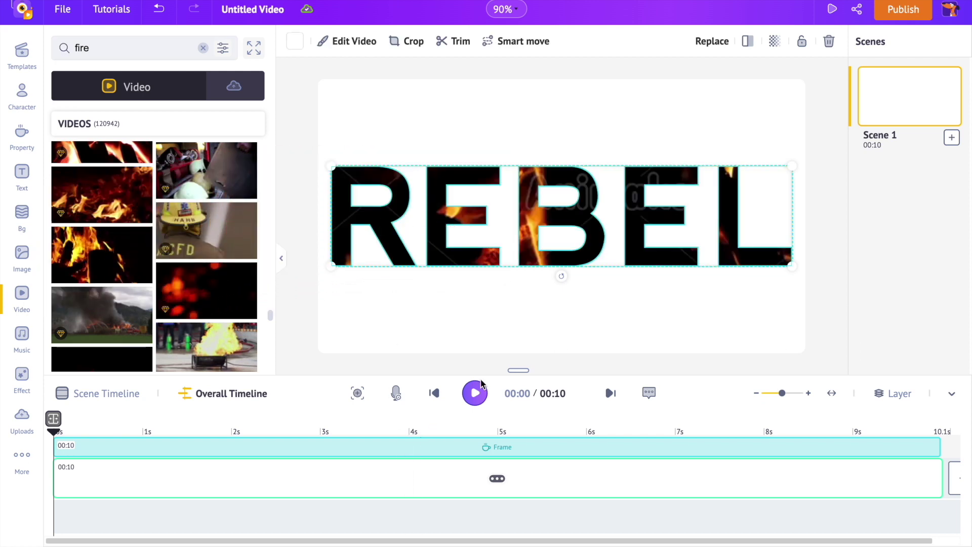
left_click(475, 394)
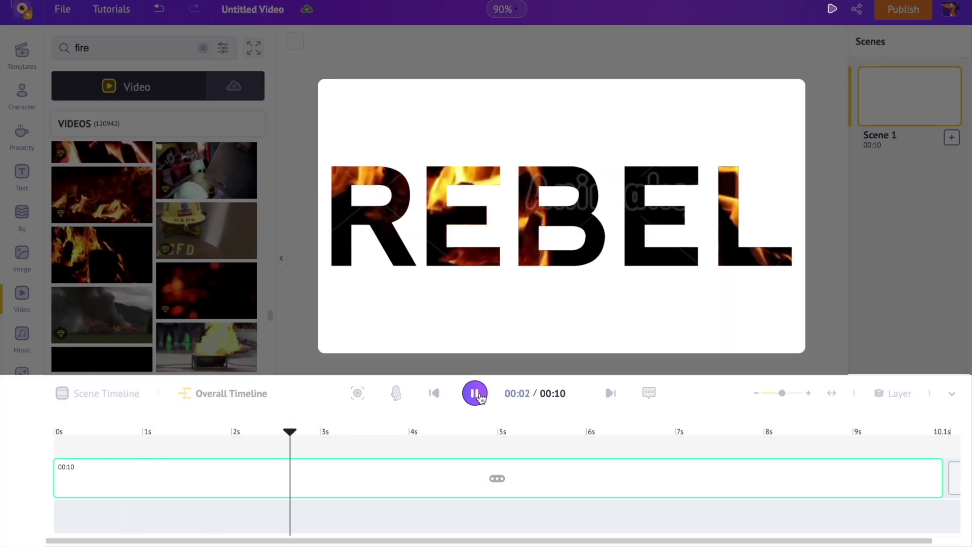
left_click(475, 394)
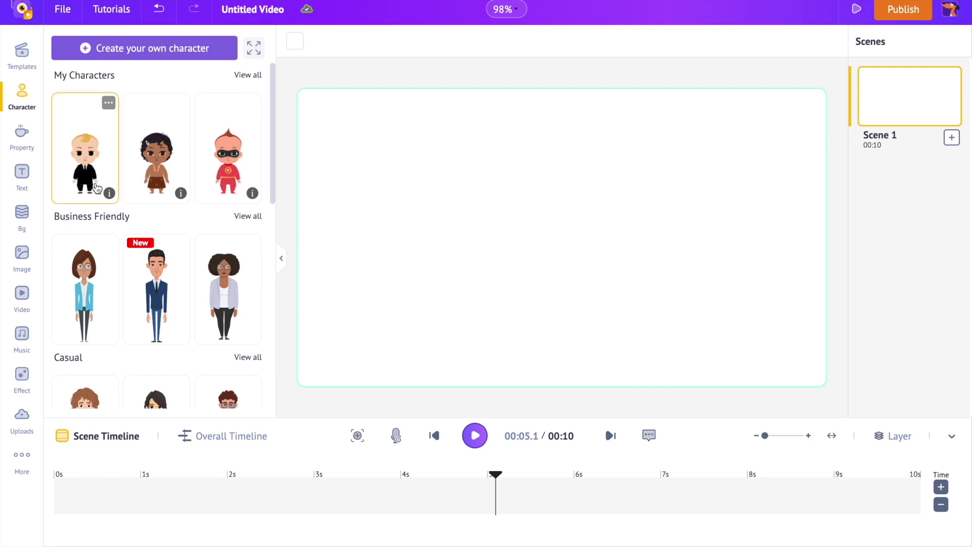
Add the C, R, U and Z letter frames and size them evenly in a row
left_click(23, 137)
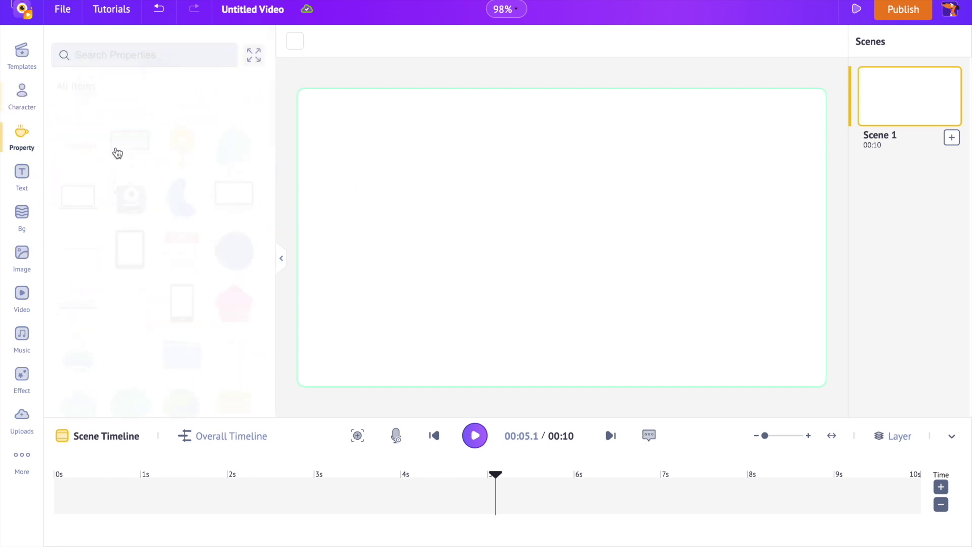
scroll(117, 151, "down", 5)
scroll(205, 162, "down", 5)
scroll(239, 192, "down", 5)
left_click(245, 197)
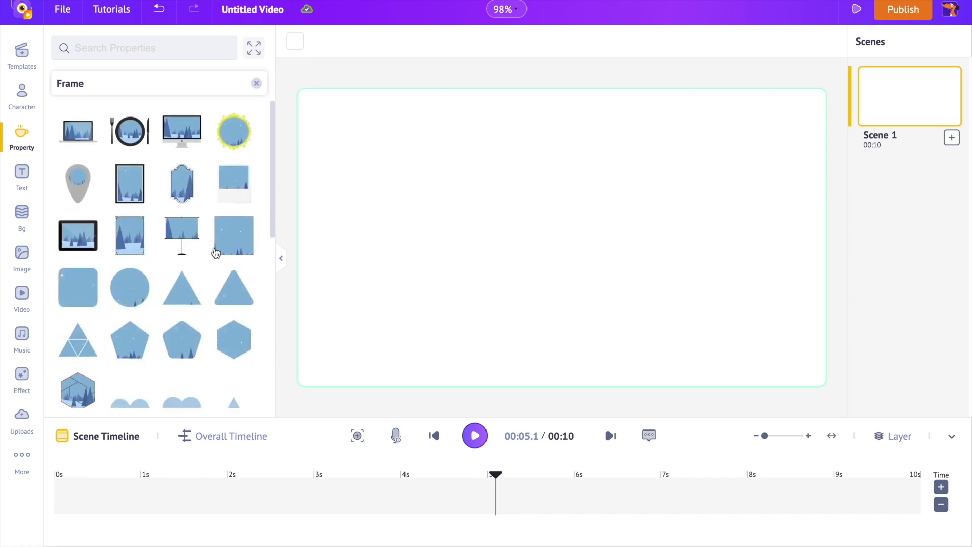
scroll(152, 229, "down", 5)
scroll(152, 228, "down", 5)
left_click(130, 189)
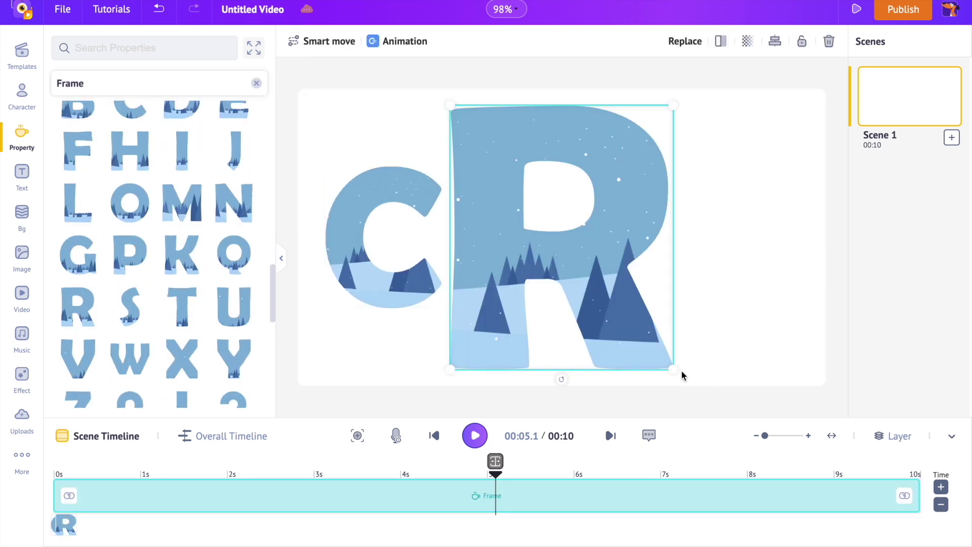
left_click_drag(681, 372, 576, 310)
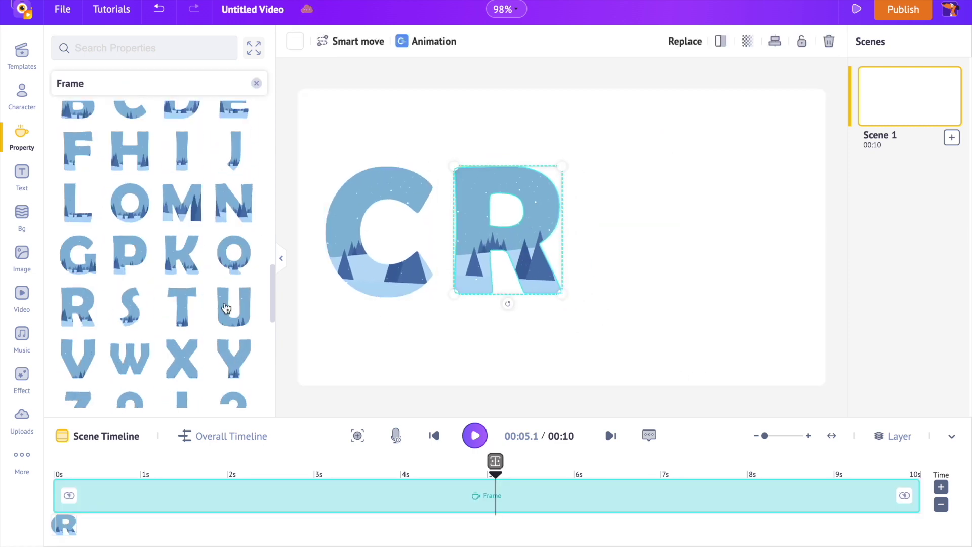
left_click_drag(224, 308, 650, 278)
left_click(784, 258)
scroll(163, 246, "down", 2)
mouse_move(78, 345)
left_mouse_down()
mouse_move(590, 323)
mouse_move(737, 260)
left_mouse_up()
left_click_drag(808, 336, 781, 299)
left_click(543, 286)
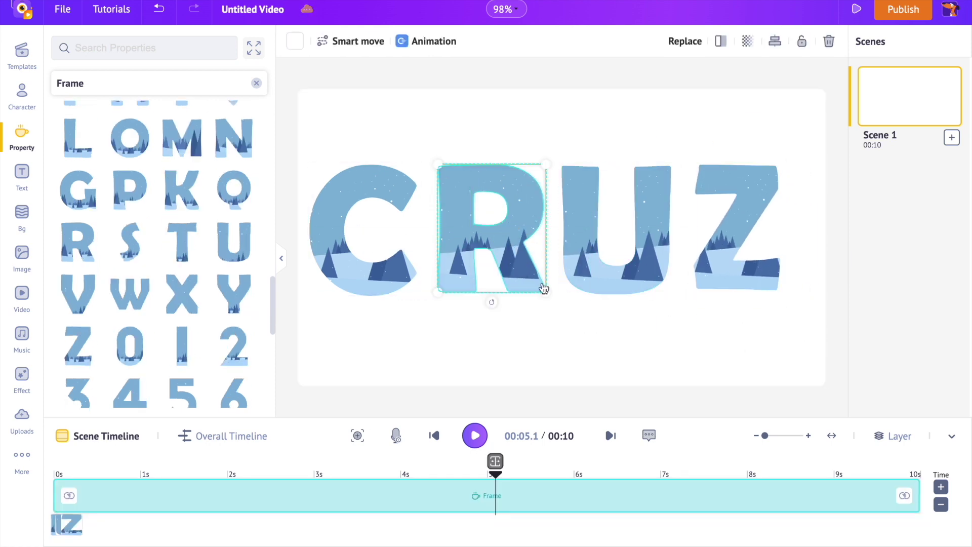
left_click(417, 296)
Fill the letters with stock clips: city time-lapse in C, sky time-lapse, and mountains in Z
left_click(22, 294)
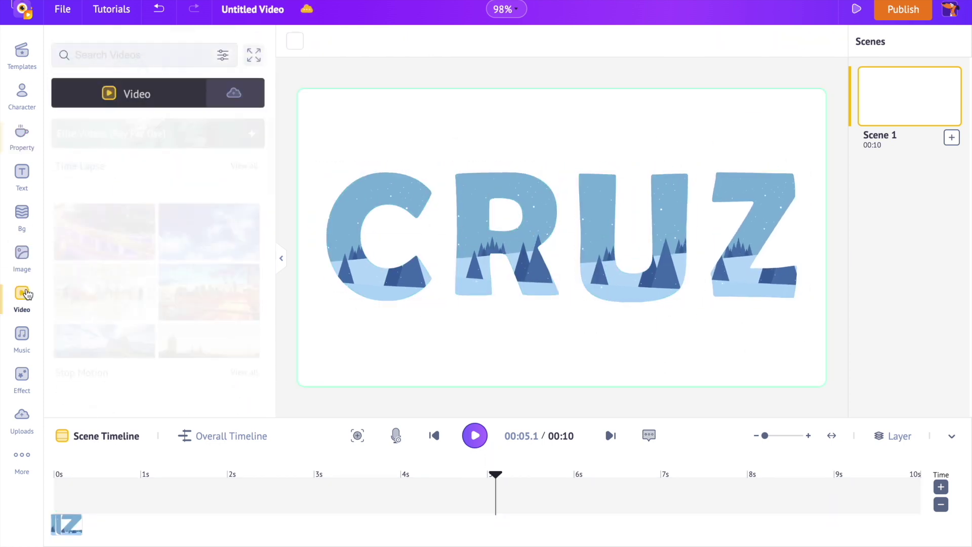
mouse_move(104, 201)
left_mouse_down()
mouse_move(313, 229)
mouse_move(352, 245)
left_mouse_up()
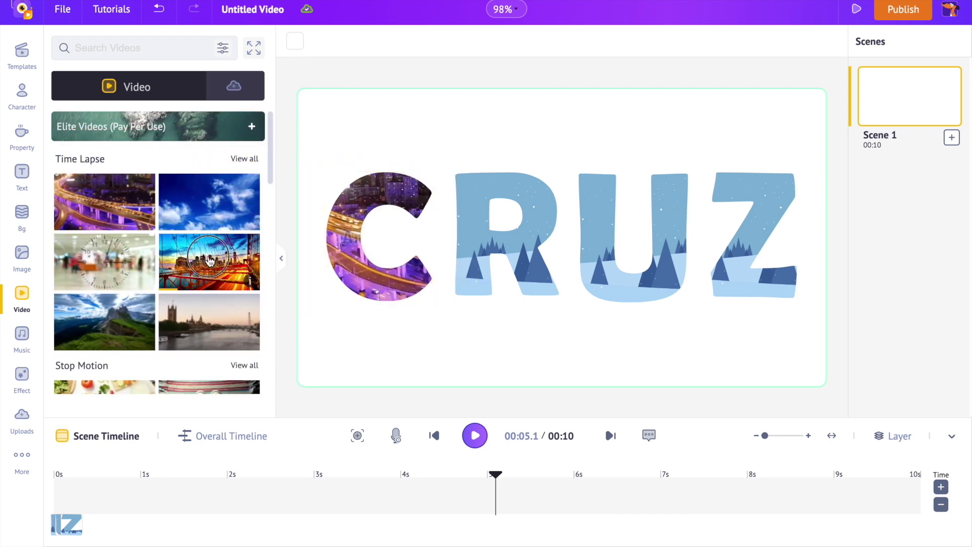
left_click_drag(209, 261, 507, 236)
scroll(209, 228, "down", 1)
mouse_move(209, 188)
left_mouse_down()
mouse_move(640, 205)
mouse_move(638, 220)
left_mouse_up()
left_click_drag(104, 308, 732, 275)
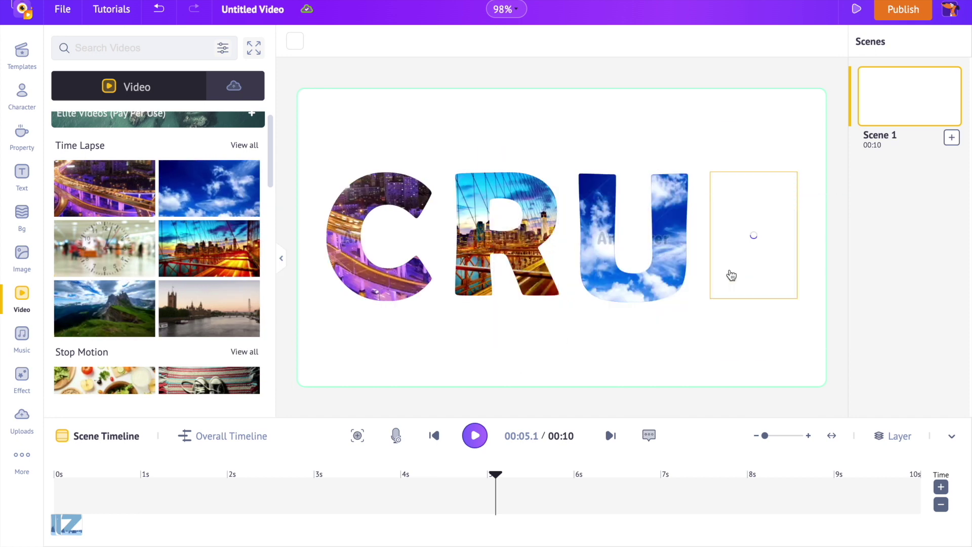
Preview the CRUZ video animation from the start, then stop playback
left_click(407, 283)
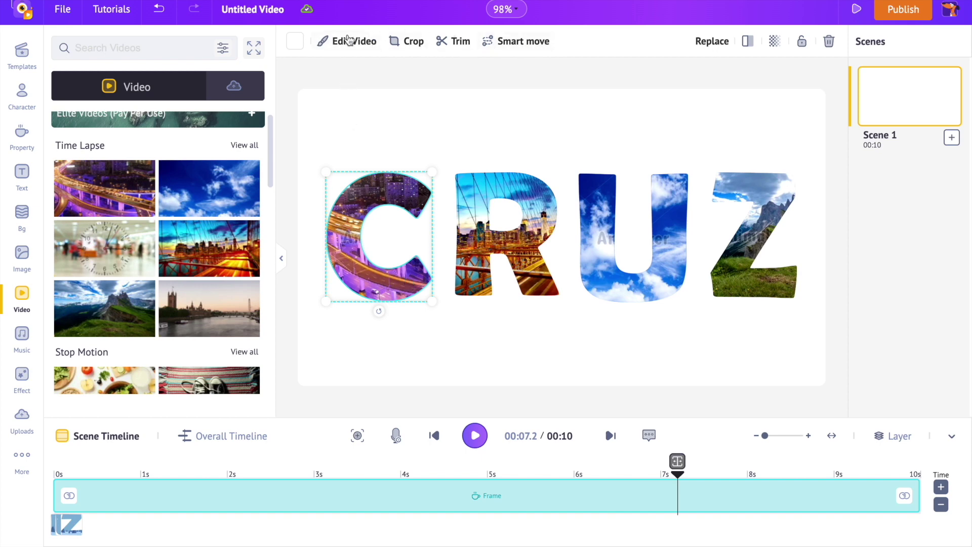
left_click(381, 350)
left_click(433, 435)
left_click(475, 435)
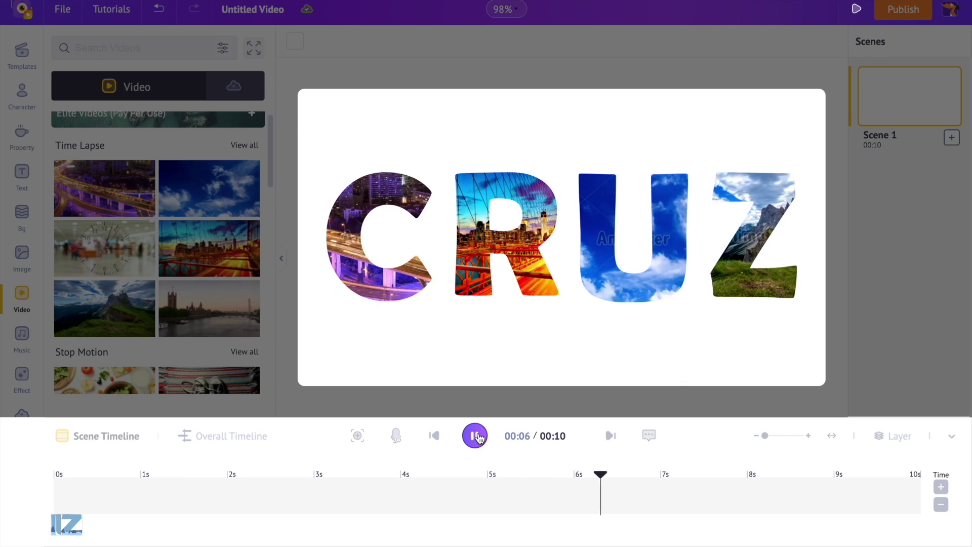
left_click(476, 436)
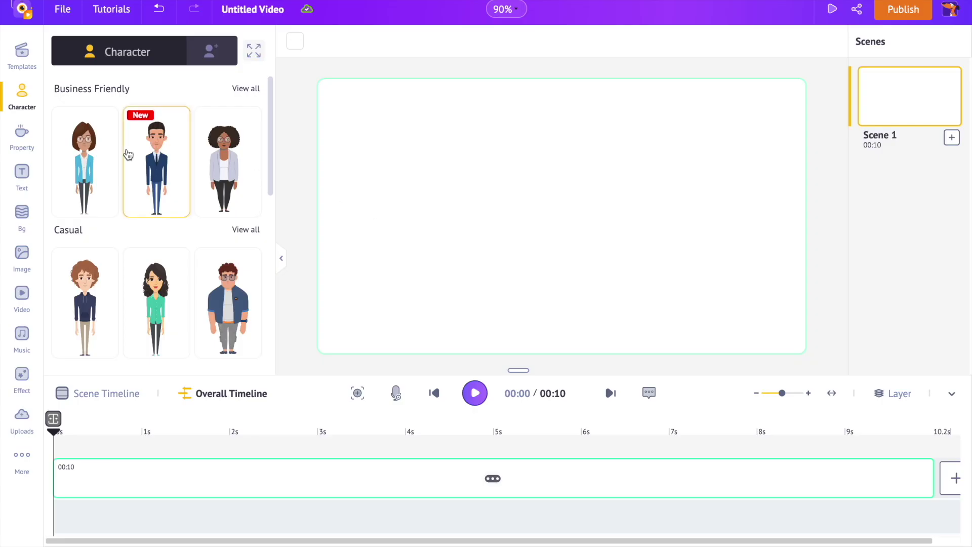
Add the computer-monitor frame from the full frame collection and centre it on the canvas
left_click(20, 137)
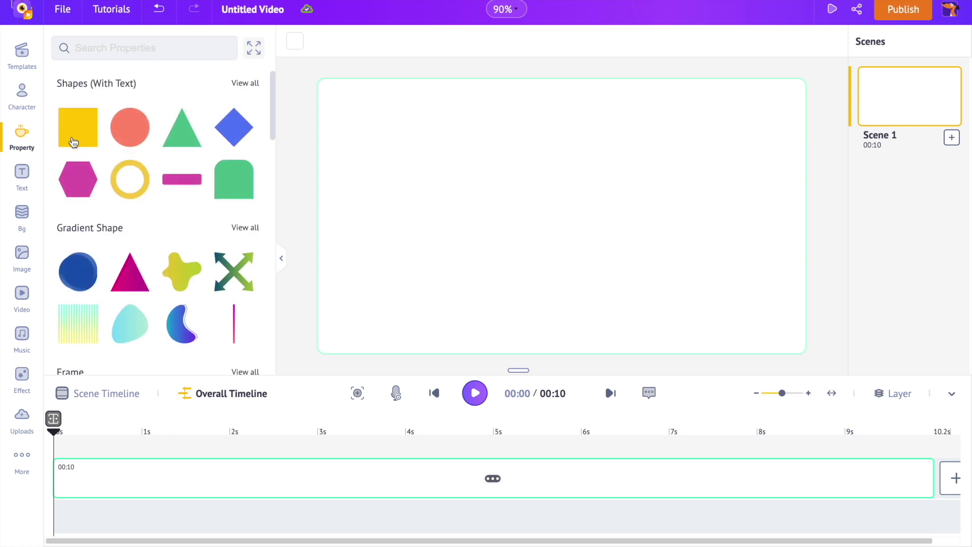
scroll(182, 221, "down", 2)
scroll(182, 220, "down", 2)
left_click(245, 199)
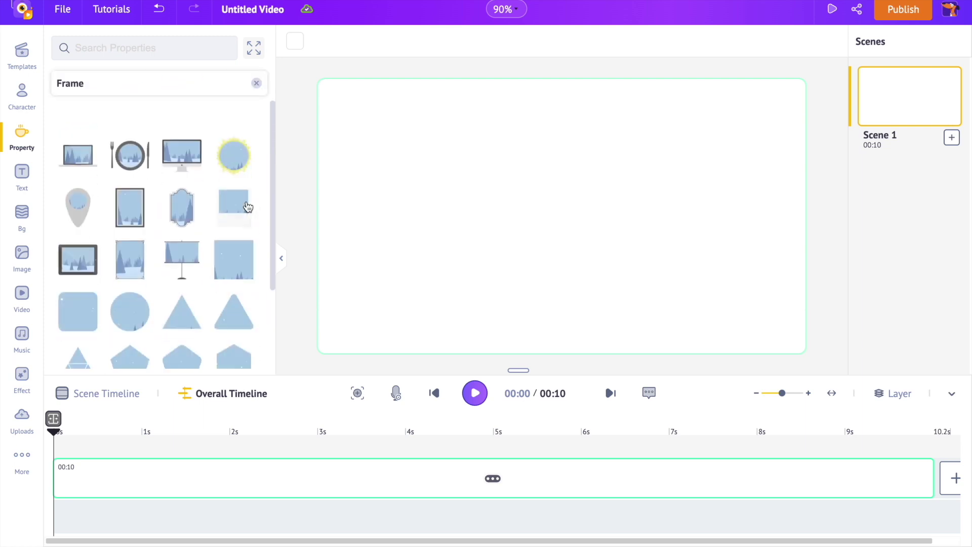
scroll(152, 213, "down", 1)
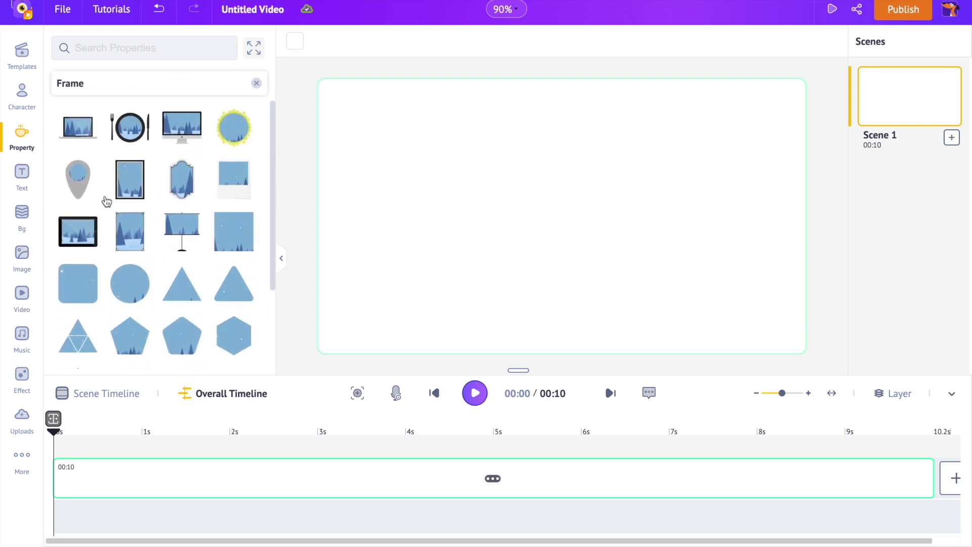
left_click(182, 132)
left_click_drag(537, 254, 536, 252)
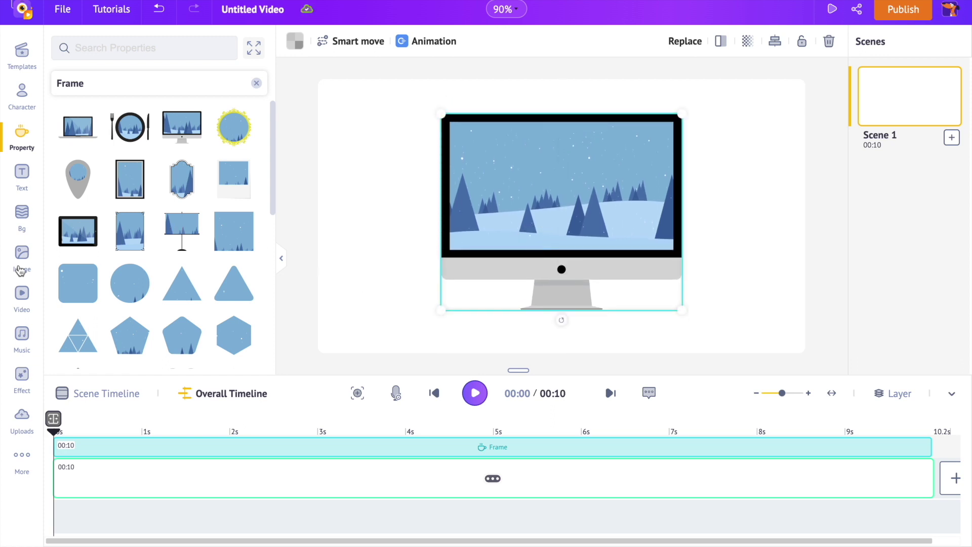
left_click(23, 223)
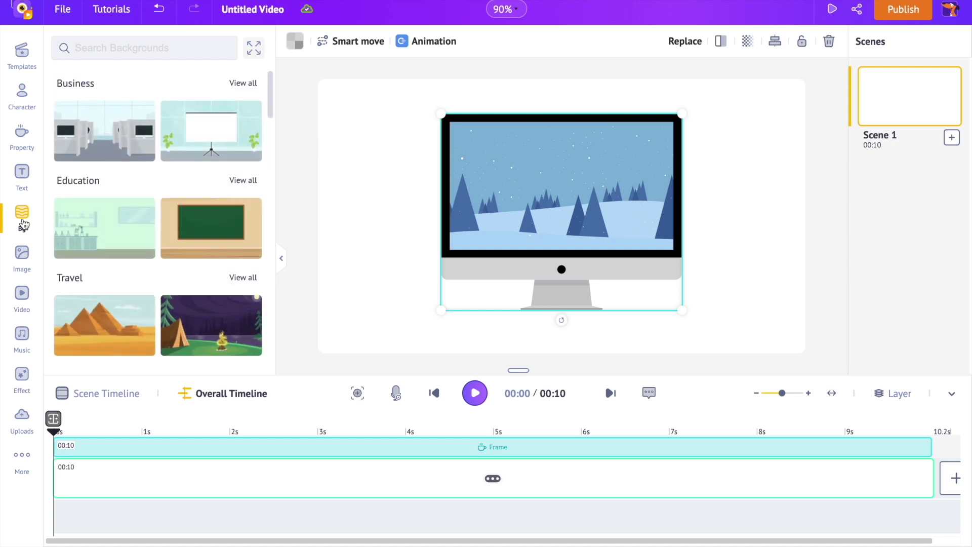
Set the dark wall and wooden table stock photo from a 'table' image search as the background
left_click(22, 270)
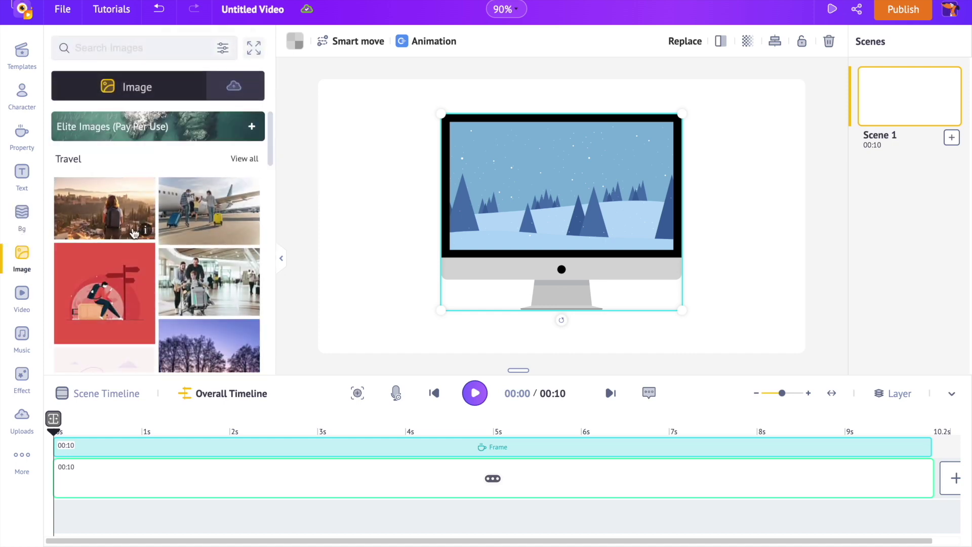
scroll(133, 233, "down", 5)
scroll(133, 233, "down", 10)
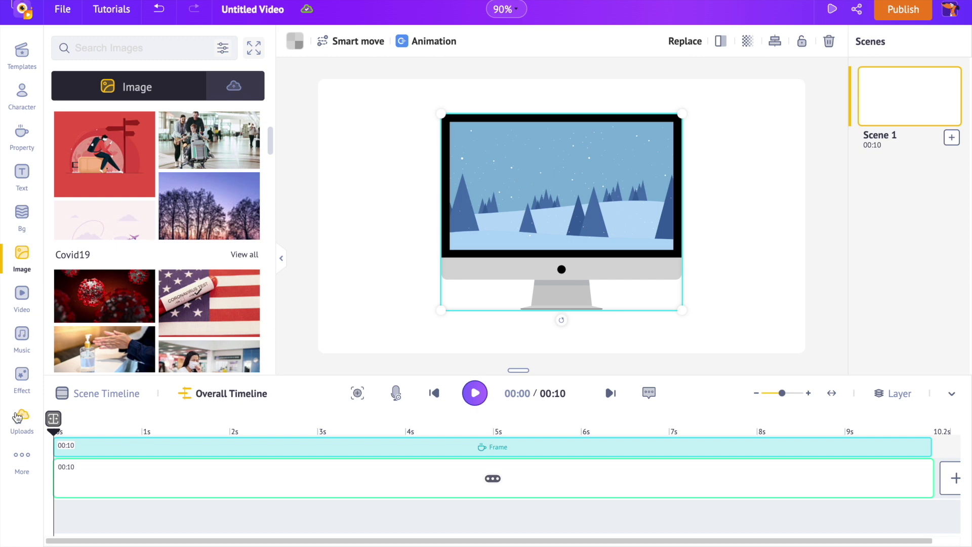
left_click(18, 420)
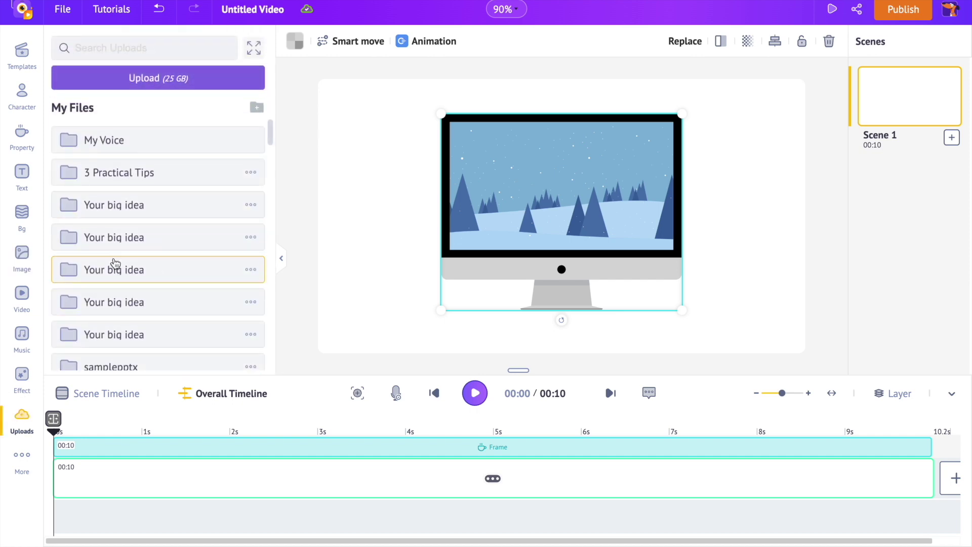
scroll(114, 263, "down", 5)
scroll(114, 263, "down", 3)
scroll(115, 263, "down", 5)
scroll(173, 271, "down", 5)
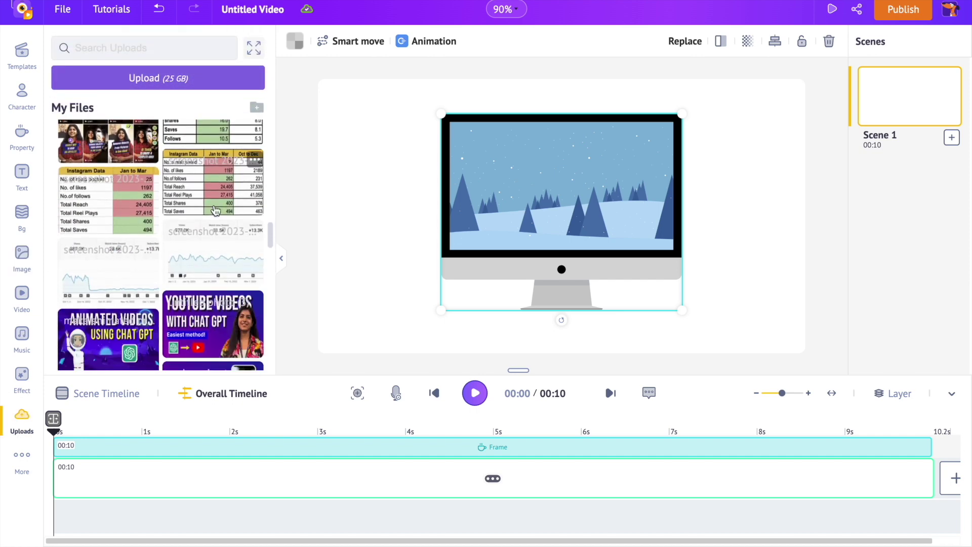
scroll(172, 272, "up", 5)
scroll(173, 271, "up", 5)
scroll(172, 271, "up", 5)
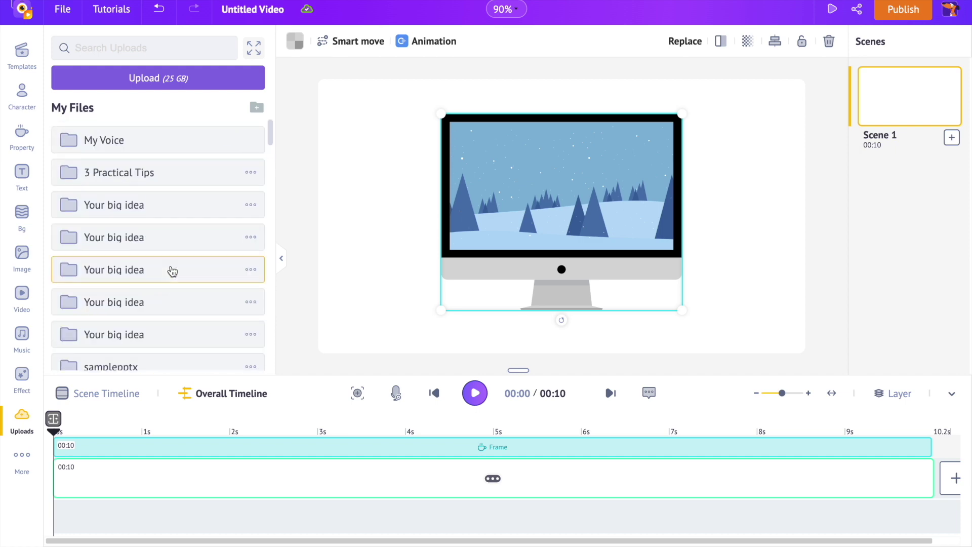
left_click(21, 254)
type("table")
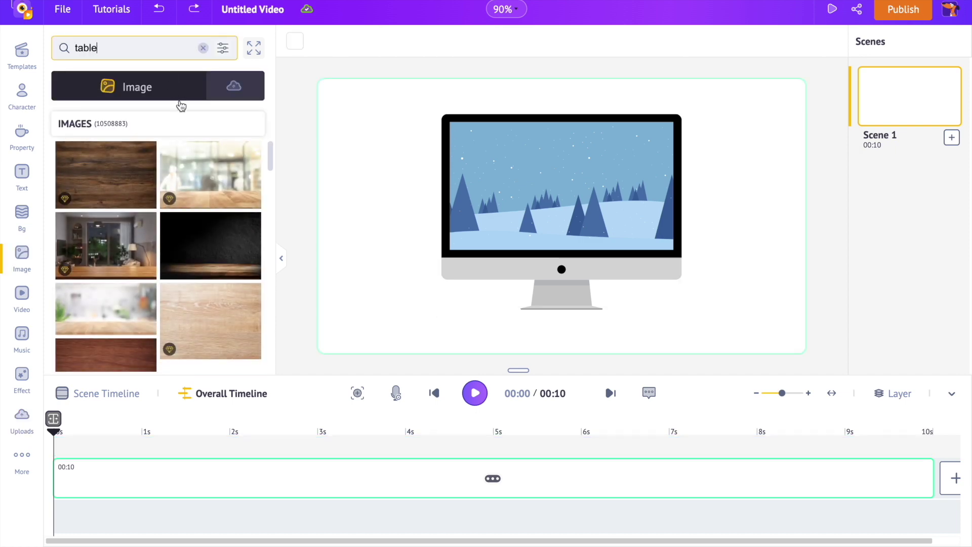
left_click(211, 231)
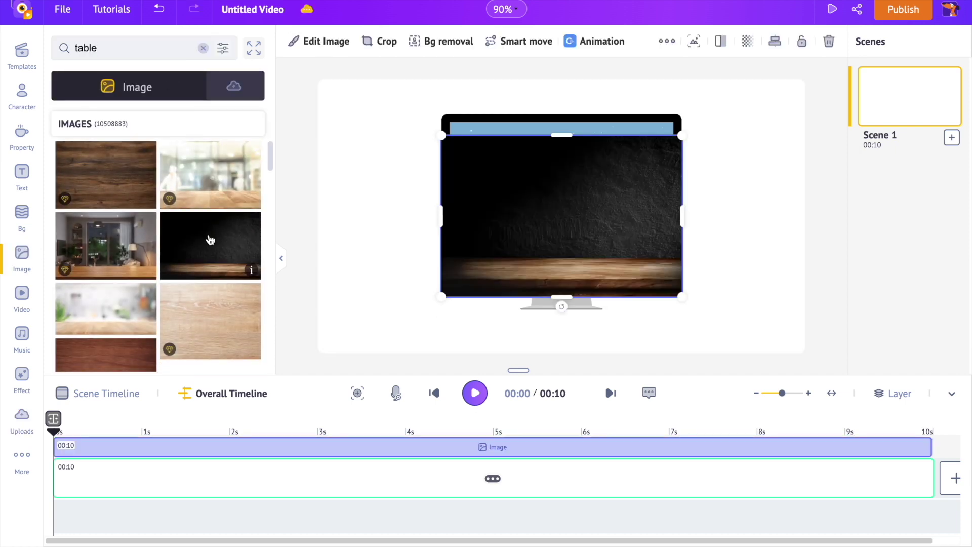
right_click(584, 211)
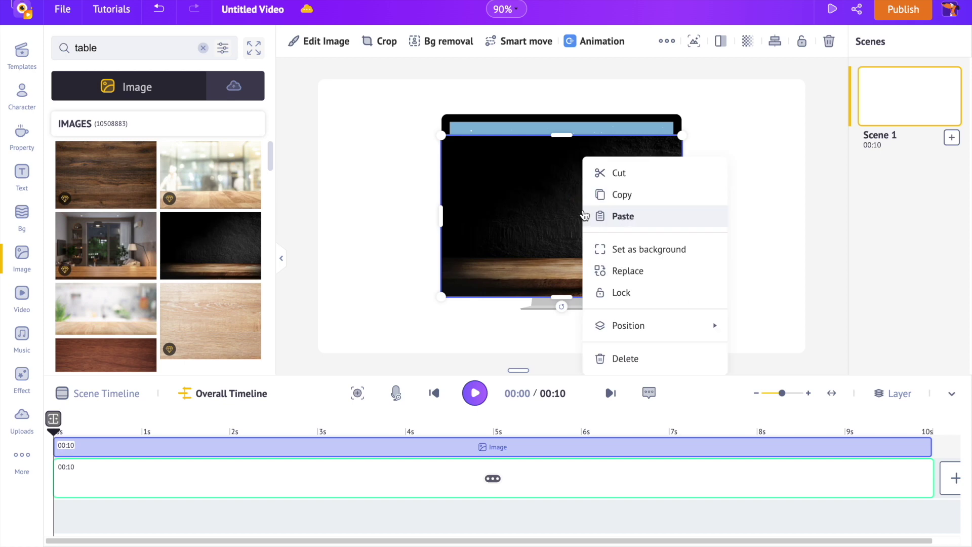
left_click(624, 254)
left_click_drag(632, 243, 633, 247)
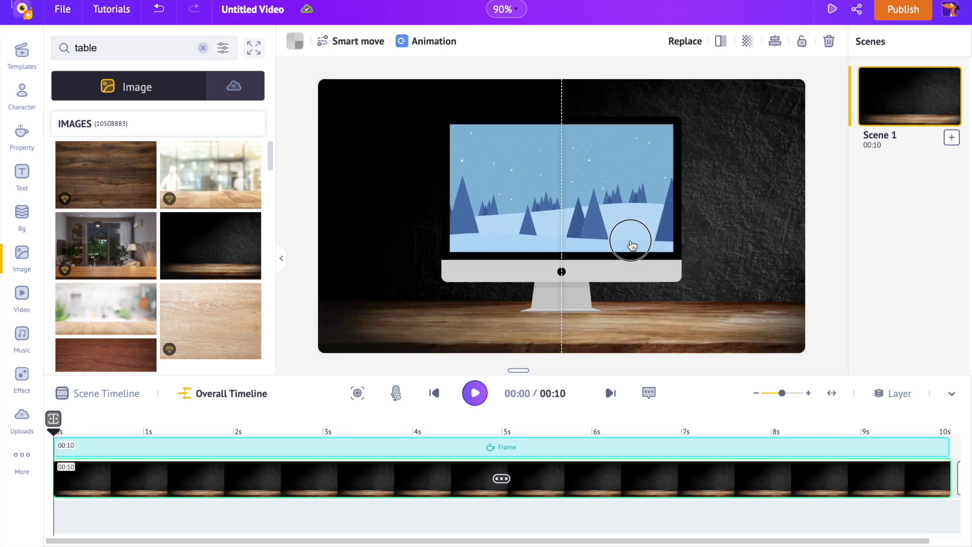
Shrink the monitor frame slightly and nudge it to the right
left_click_drag(683, 118, 670, 135)
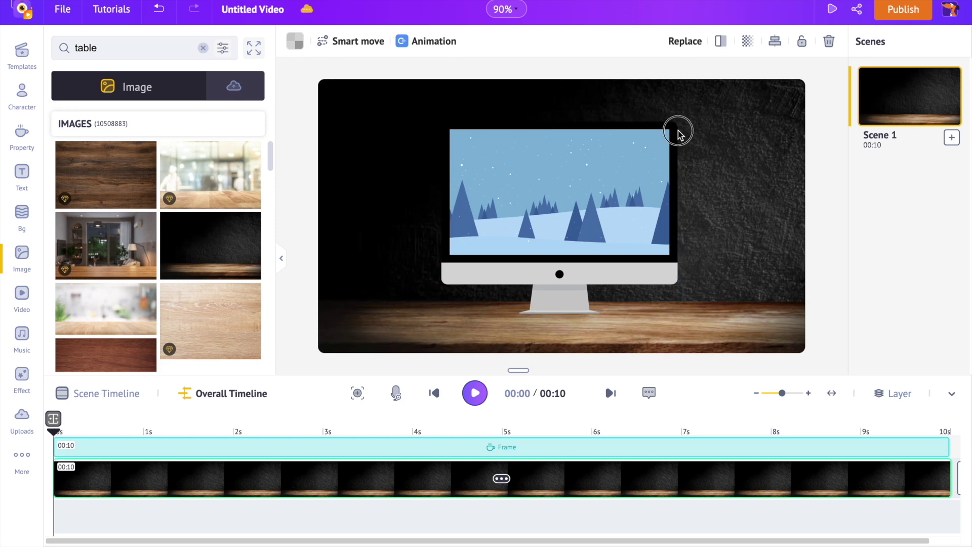
left_click(590, 209)
left_click_drag(597, 211, 598, 212)
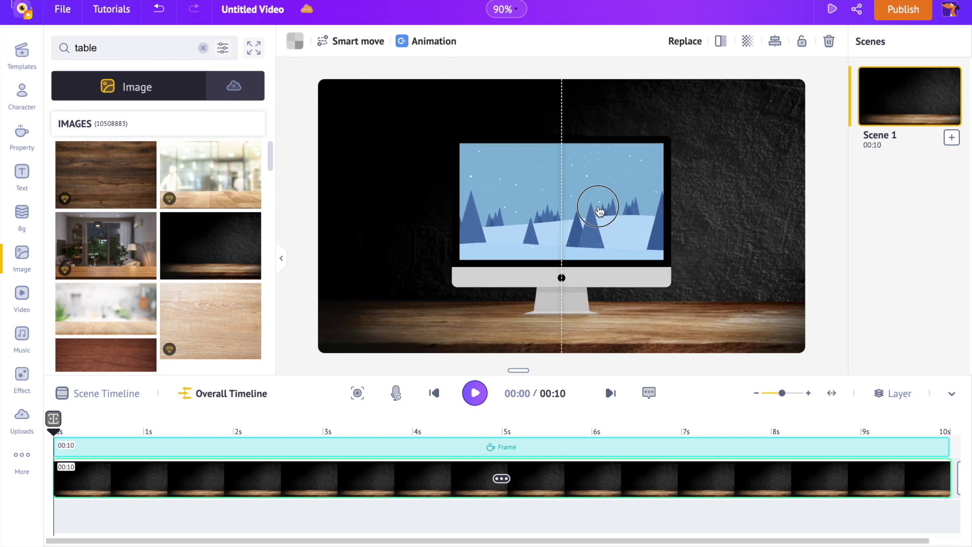
Place the beach video of the woman in sunglasses on the monitor screen and preview it
left_click(21, 297)
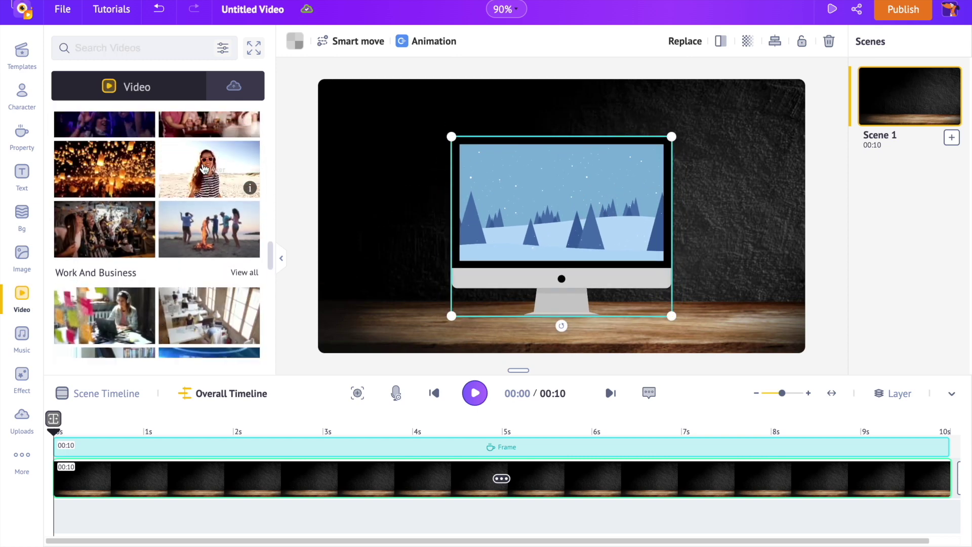
left_click_drag(205, 171, 578, 302)
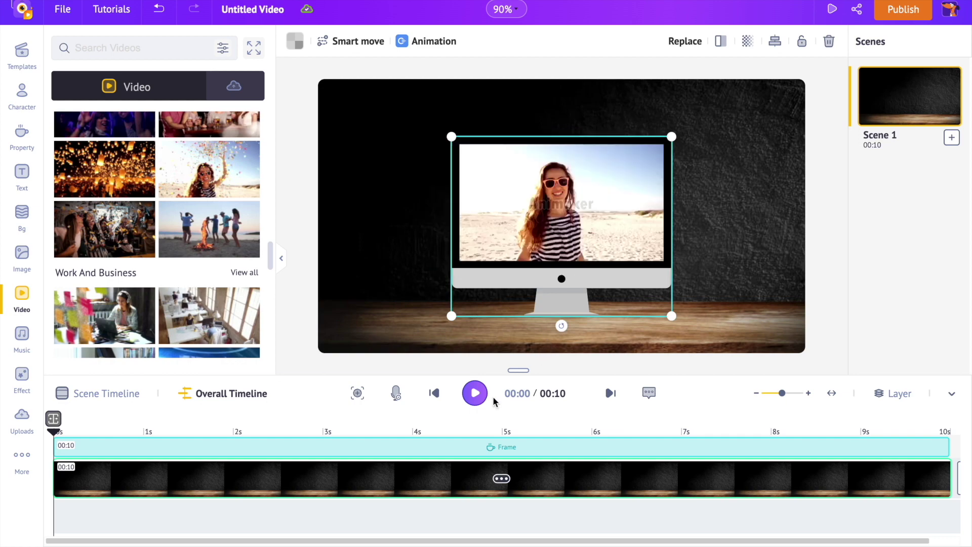
left_click(475, 394)
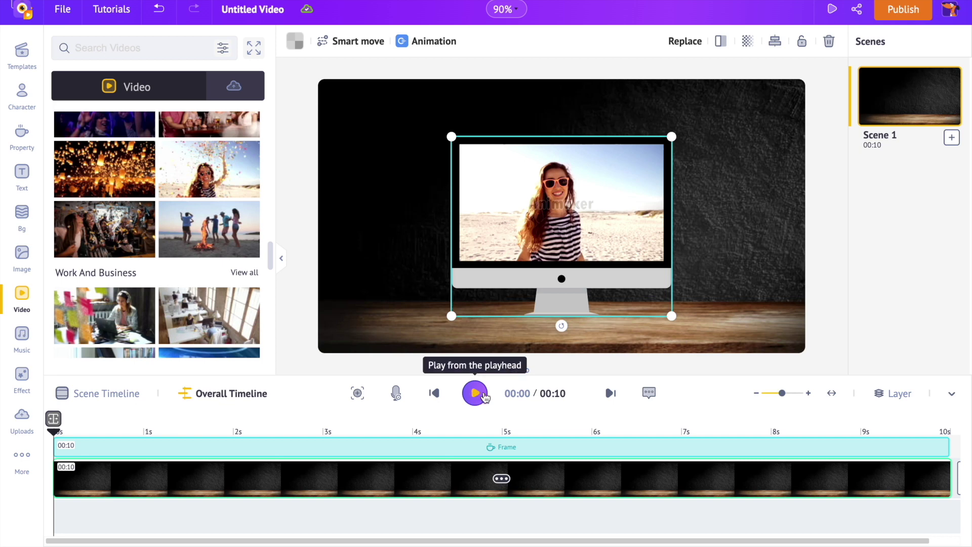
left_click(358, 396)
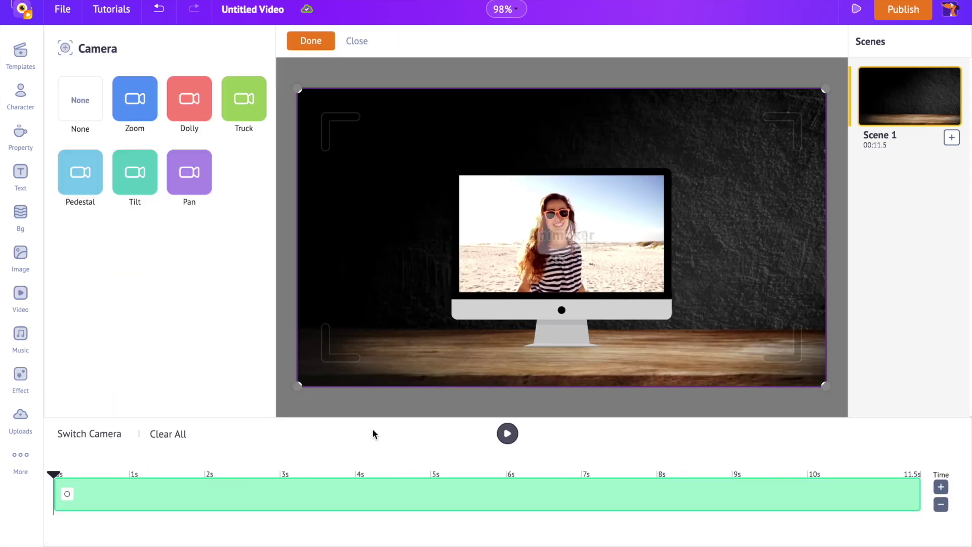
Add a seven-second Dynamic Camera zoom onto the monitor screen and preview it
left_click(68, 495)
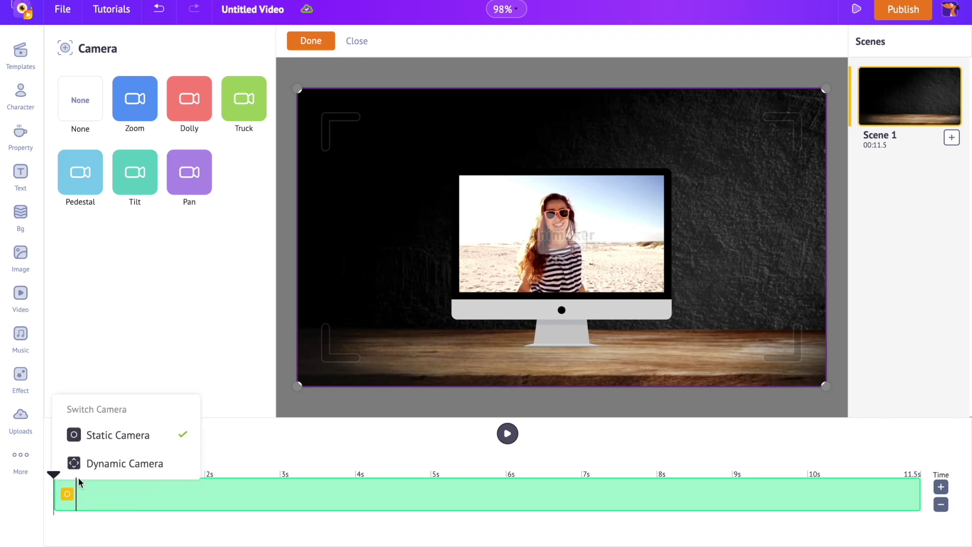
left_click(125, 465)
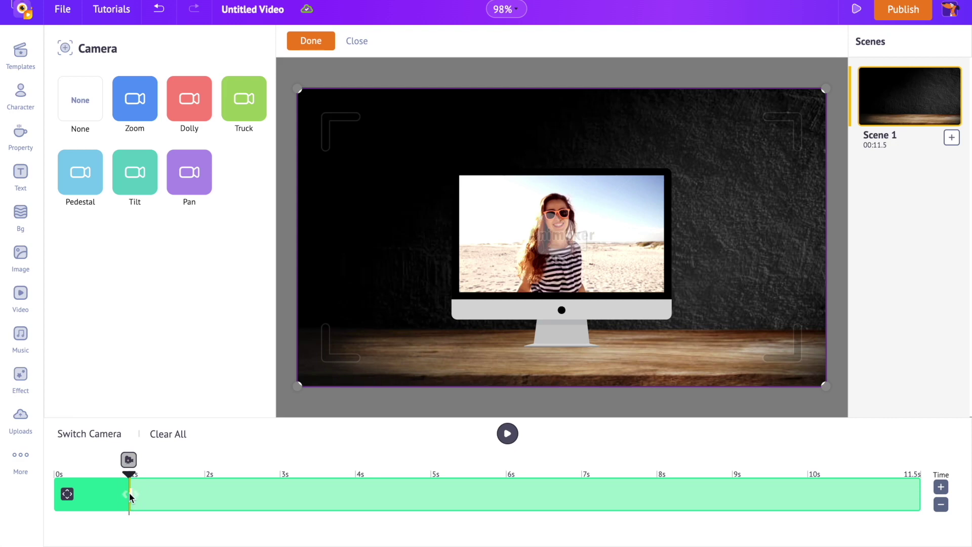
left_click_drag(132, 495, 582, 497)
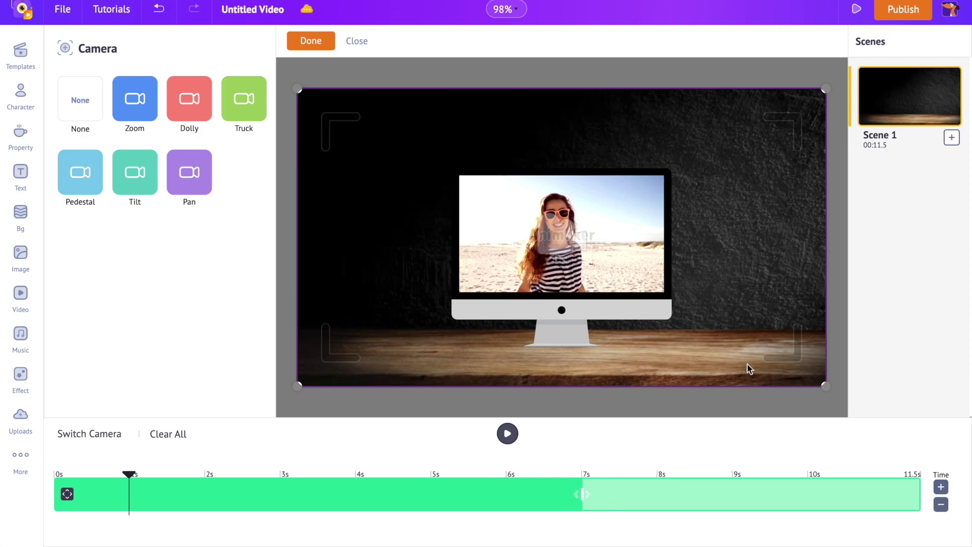
mouse_move(826, 388)
left_mouse_down()
mouse_move(711, 321)
mouse_move(658, 304)
mouse_move(666, 304)
left_mouse_up()
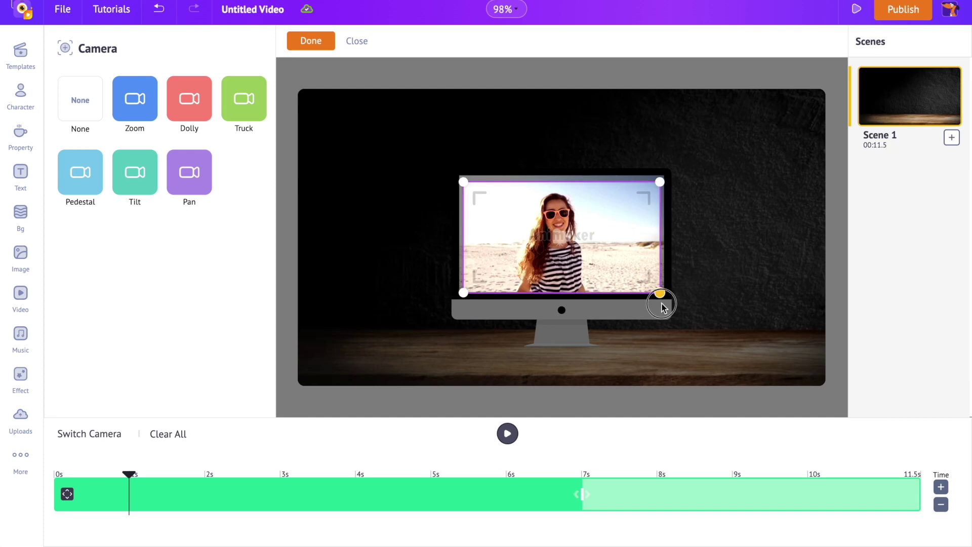
left_click(333, 43)
left_click(475, 435)
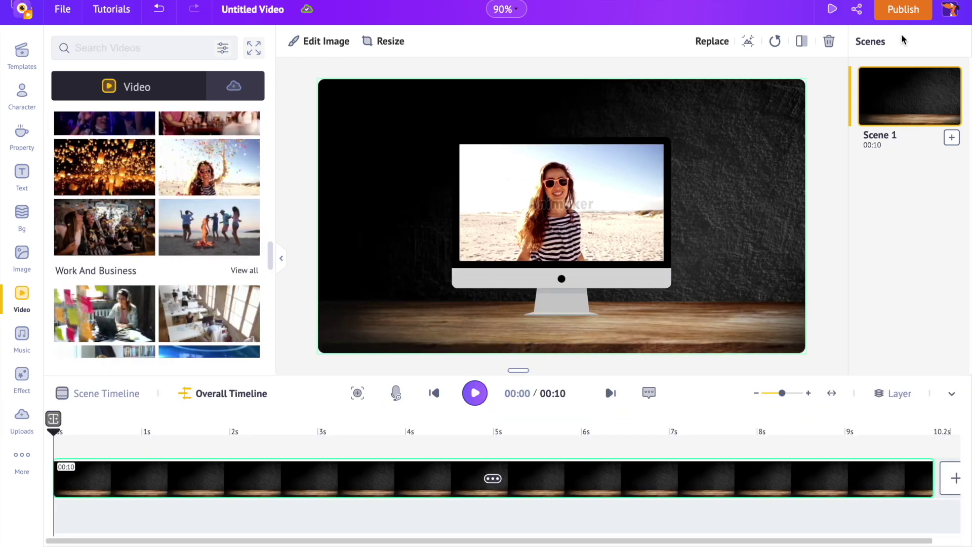
Open the Publish menu with video, GIF, Facebook and YouTube options
left_click(900, 11)
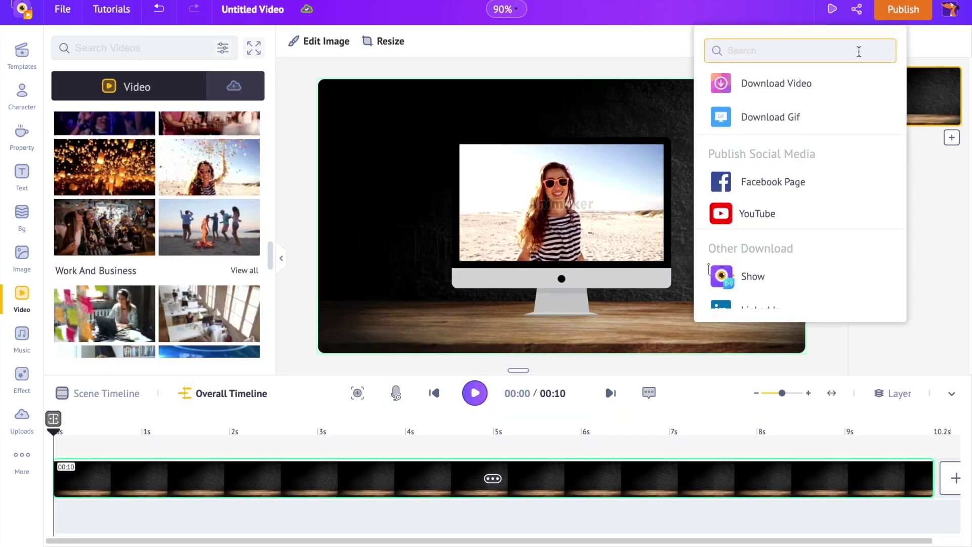
Open the Download Video settings, with HD 720p quality and mp4 file type selected
left_click(843, 87)
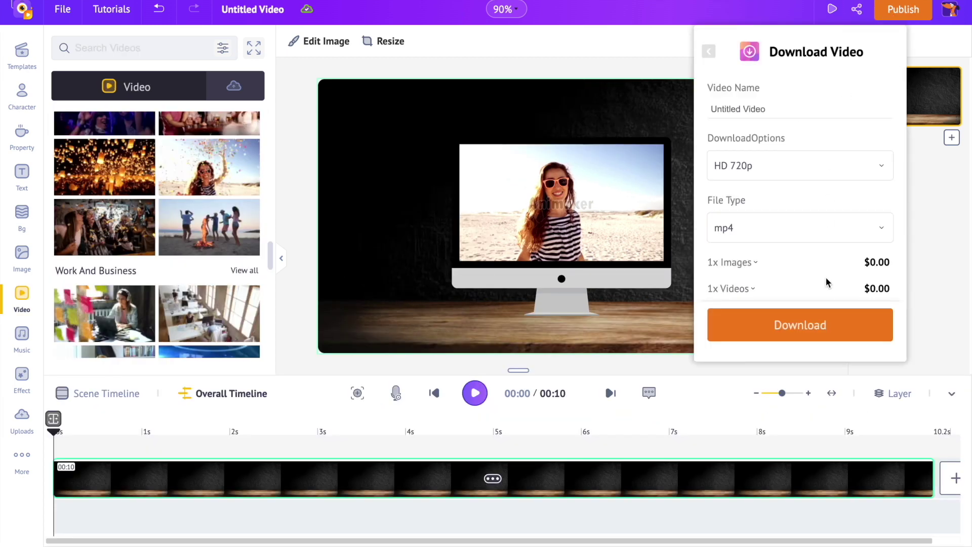